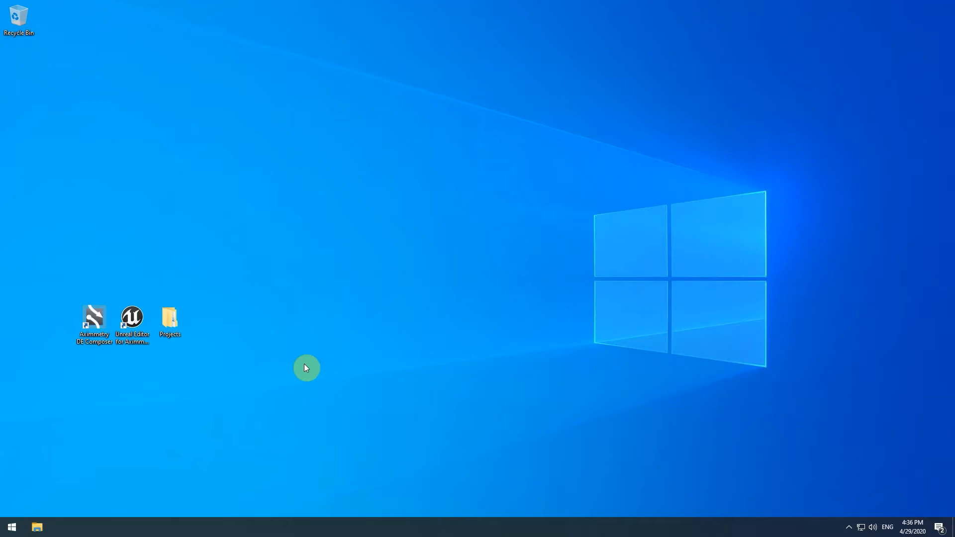
Start the Unreal Editor for Aximmetry and begin a new Games project from the Blank template.
{"action": "double_click", "coordinate": [139, 336]}
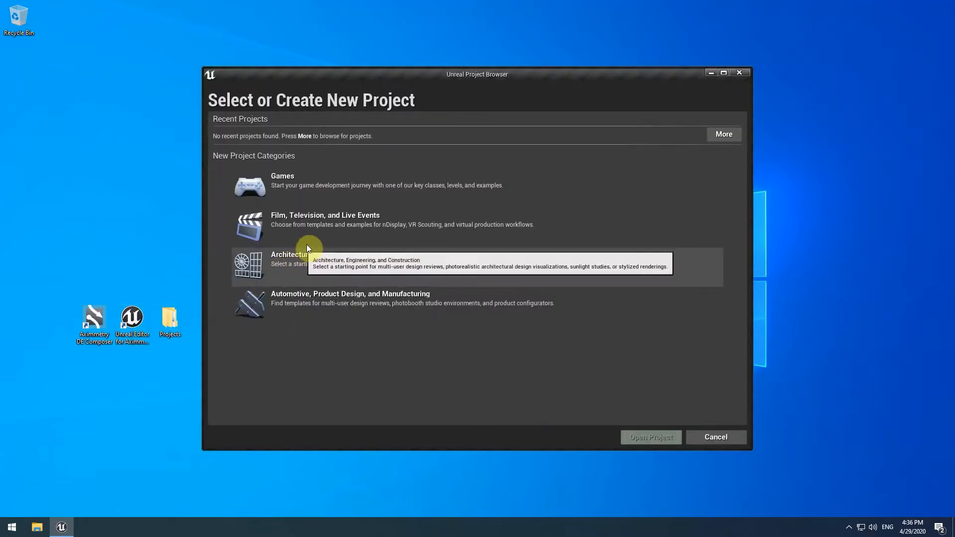
{"action": "left_click", "coordinate": [380, 189]}
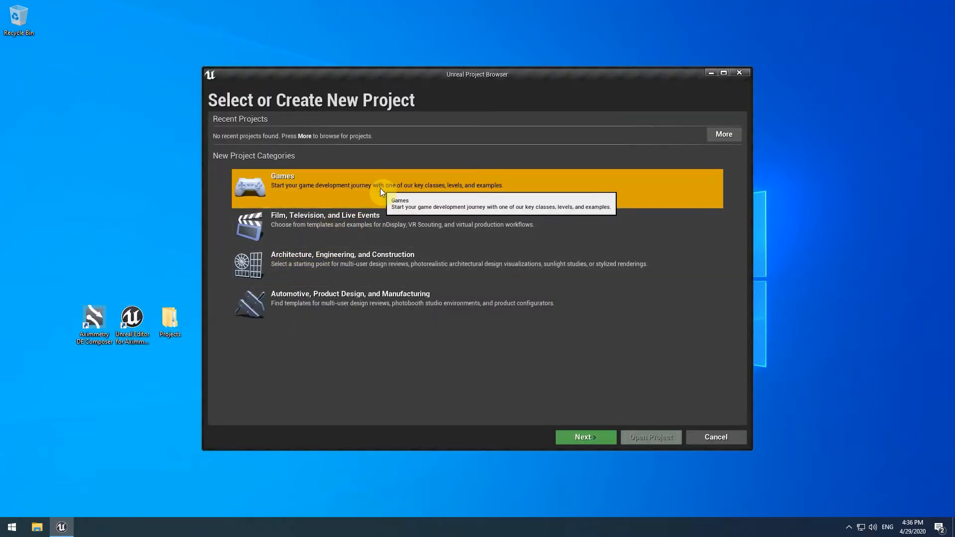
{"action": "left_click", "coordinate": [578, 439]}
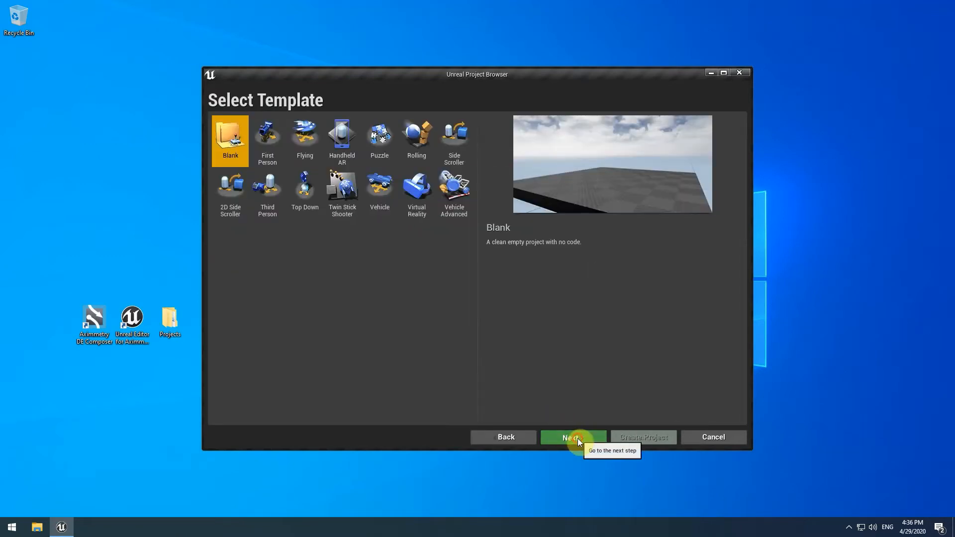
{"action": "left_click", "coordinate": [577, 438]}
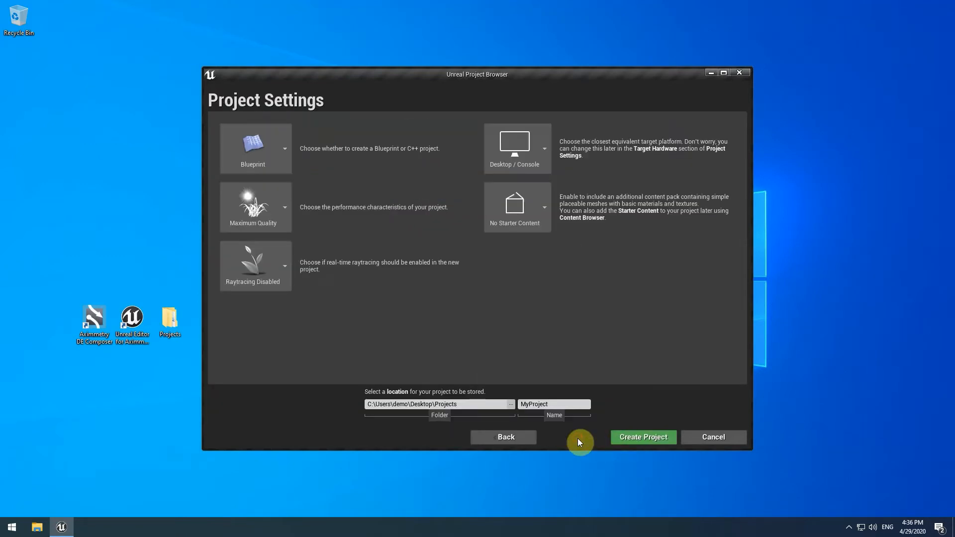
Choose the Projects folder on the Desktop as the storage location and create the project MyProject with the default settings.
{"action": "left_click", "coordinate": [511, 405]}
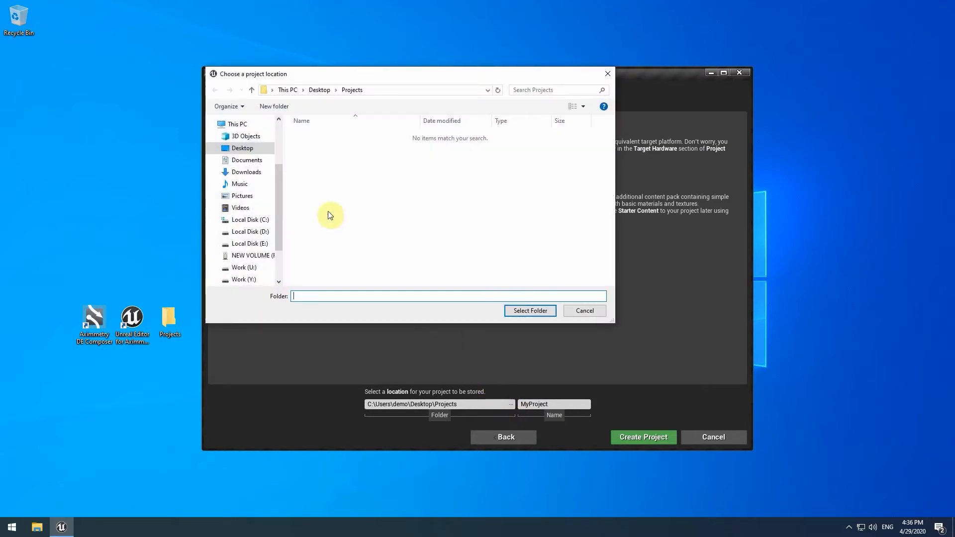
{"action": "left_click", "coordinate": [244, 148]}
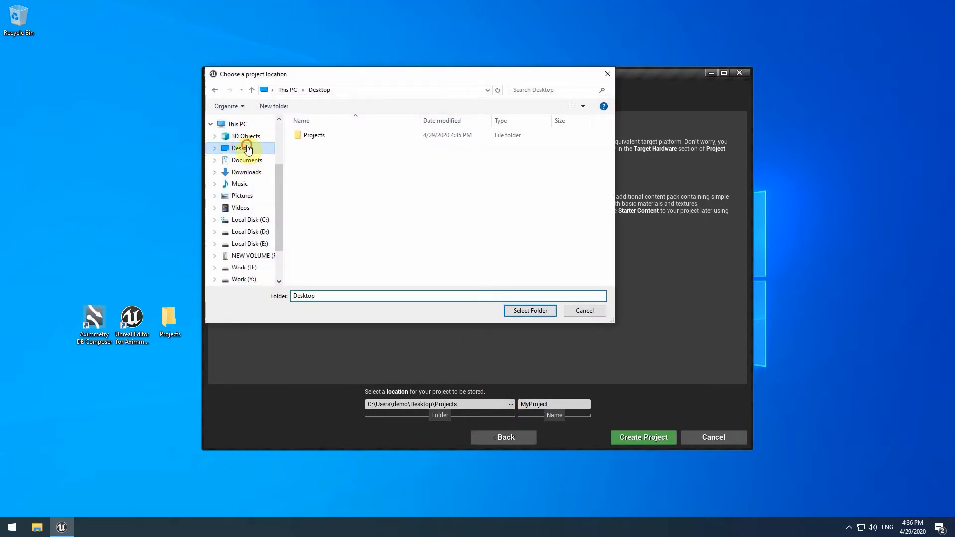
{"action": "double_click", "coordinate": [308, 137]}
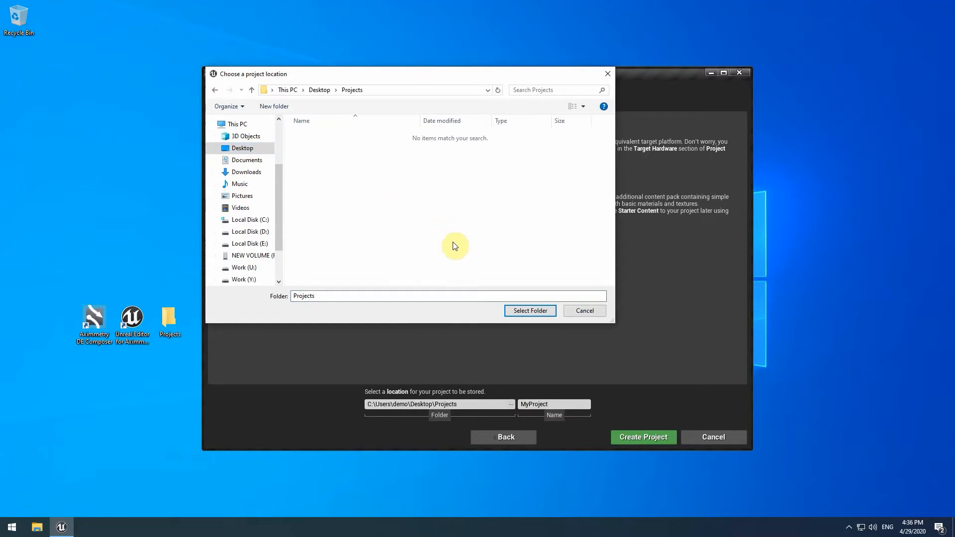
{"action": "left_click", "coordinate": [522, 312]}
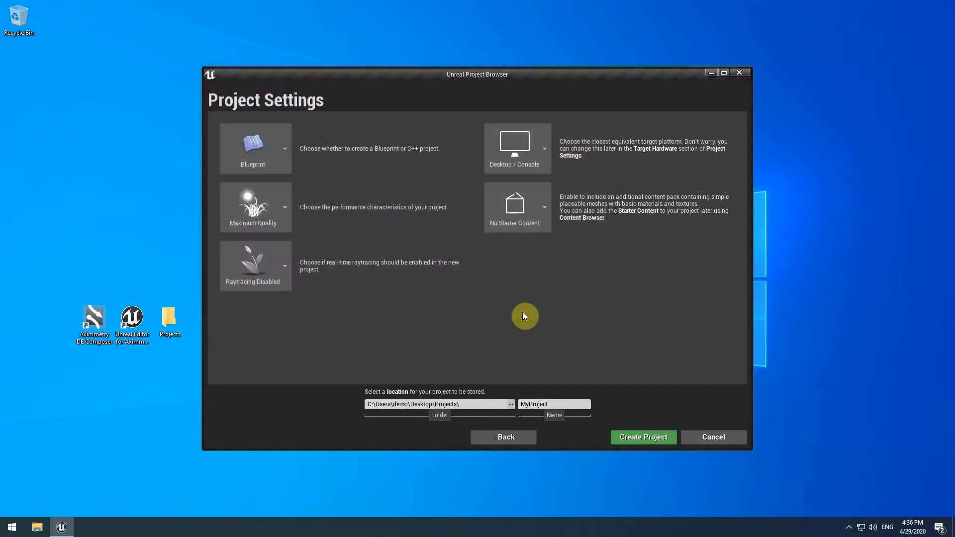
{"action": "left_click", "coordinate": [627, 438]}
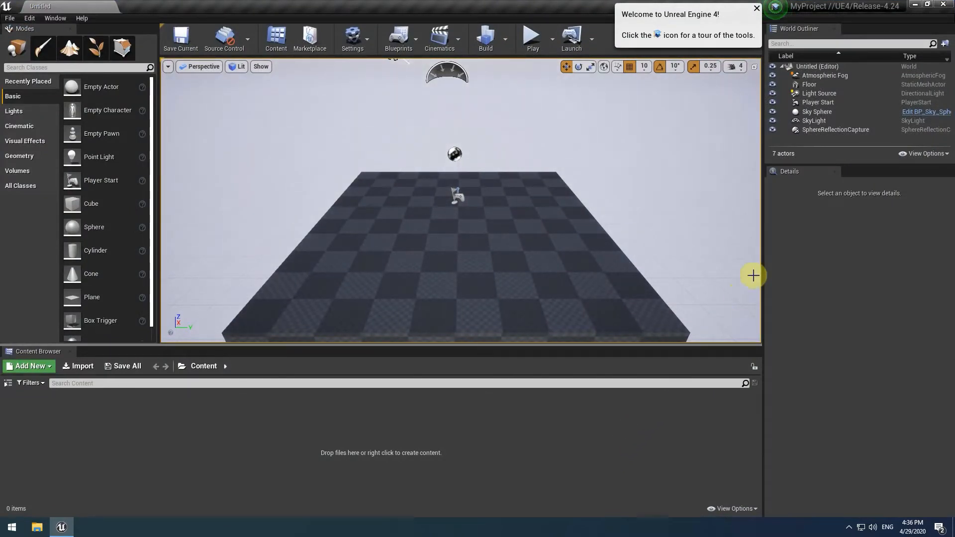
Minimize the editor and open the Content folder of MyProject from the desktop Projects folder.
{"action": "left_click", "coordinate": [914, 5]}
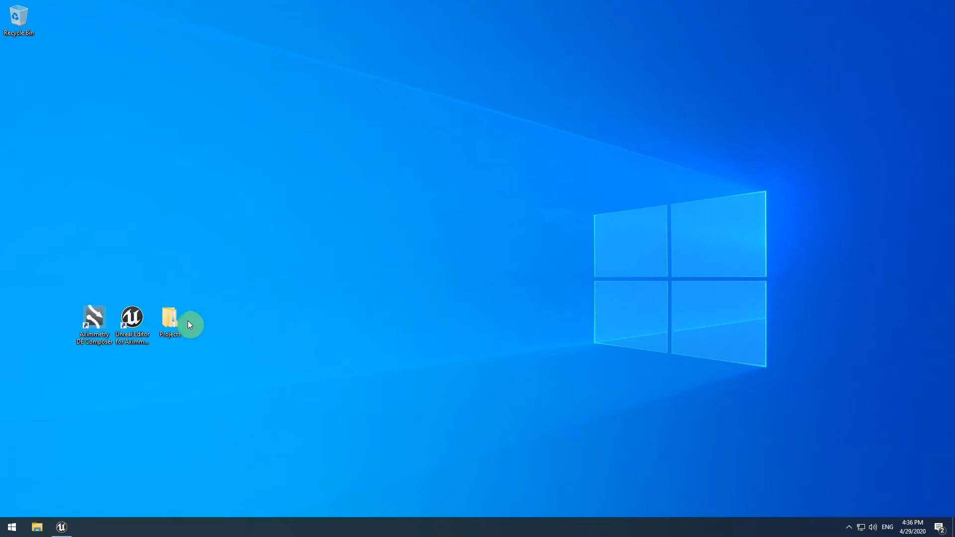
{"action": "double_click", "coordinate": [174, 327]}
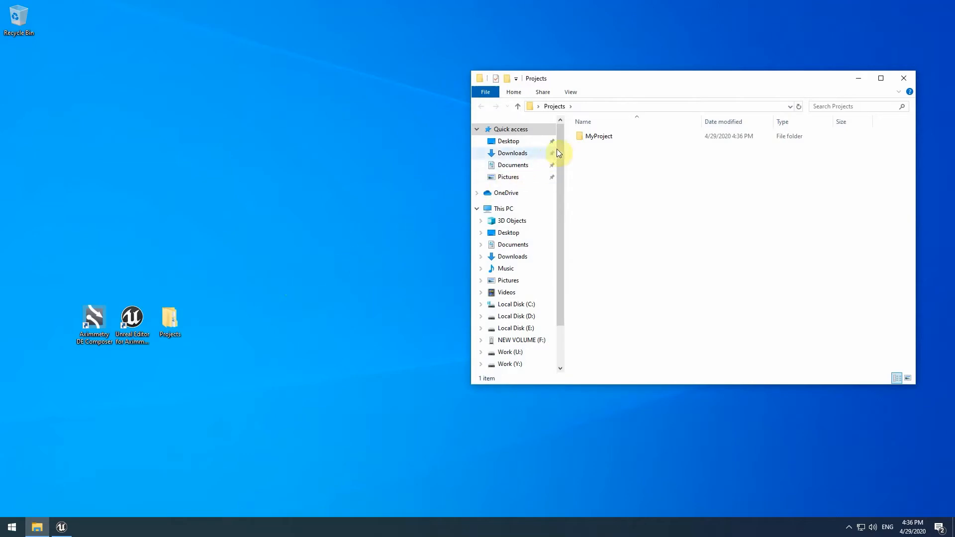
{"action": "double_click", "coordinate": [597, 137]}
{"action": "double_click", "coordinate": [598, 147]}
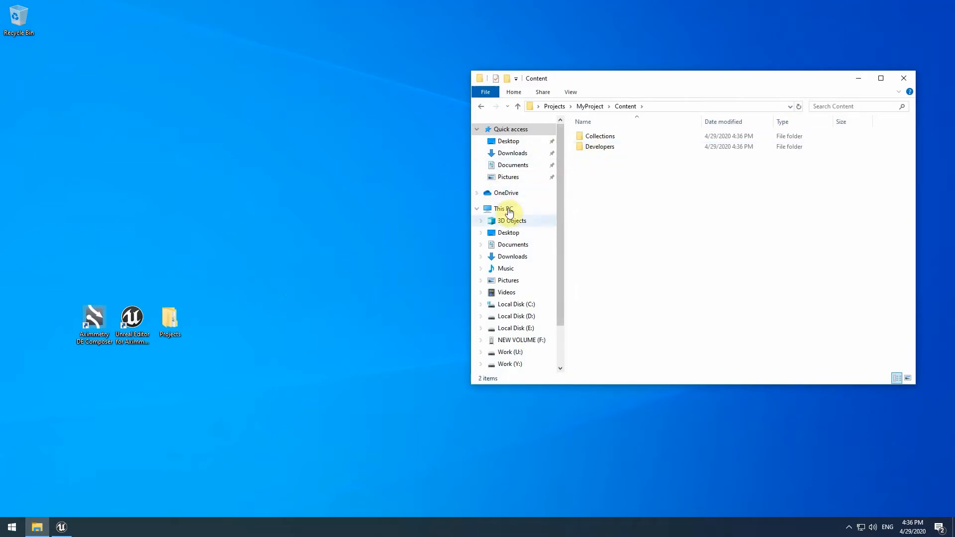
Open a second file window beside the first and browse to Documents > Aximmetry > Projects > Common_Studio > Unreal_Assets.
{"action": "middle_click", "coordinate": [39, 528]}
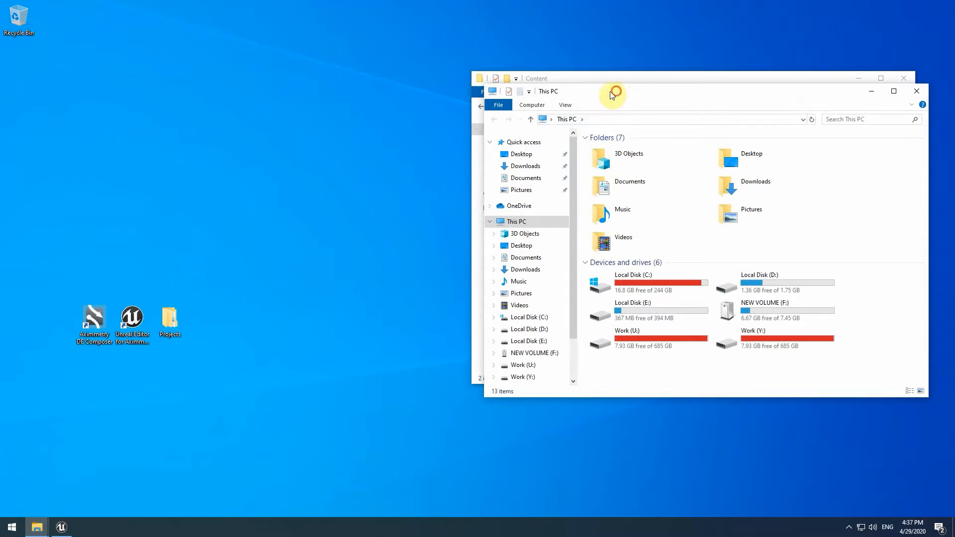
{"action": "left_click_drag", "start_coordinate": [615, 92], "coordinate": [171, 136]}
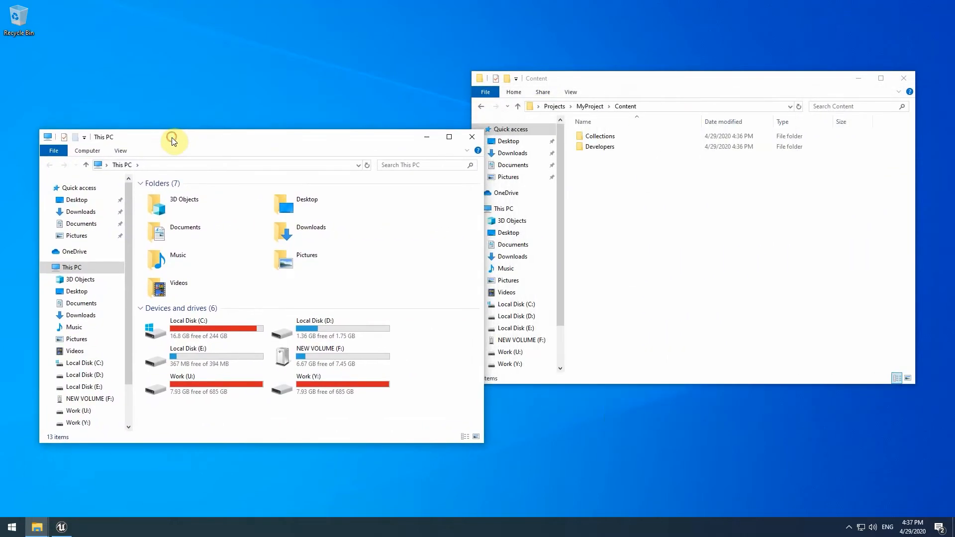
{"action": "double_click", "coordinate": [202, 228]}
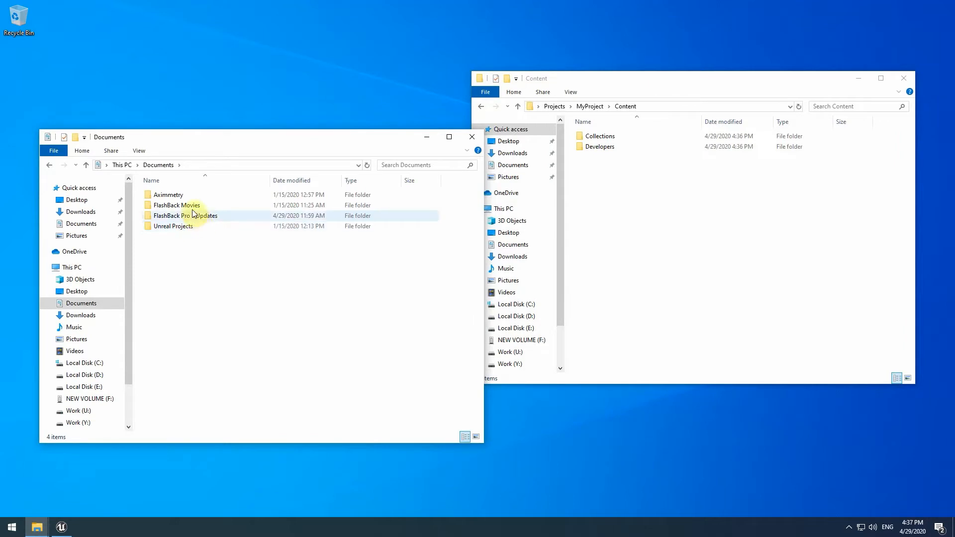
{"action": "double_click", "coordinate": [183, 196]}
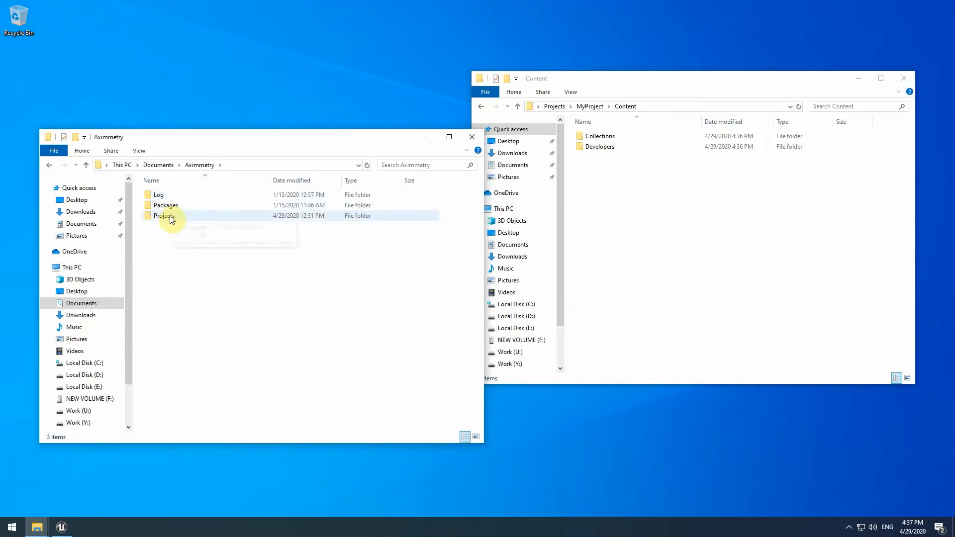
{"action": "double_click", "coordinate": [169, 216]}
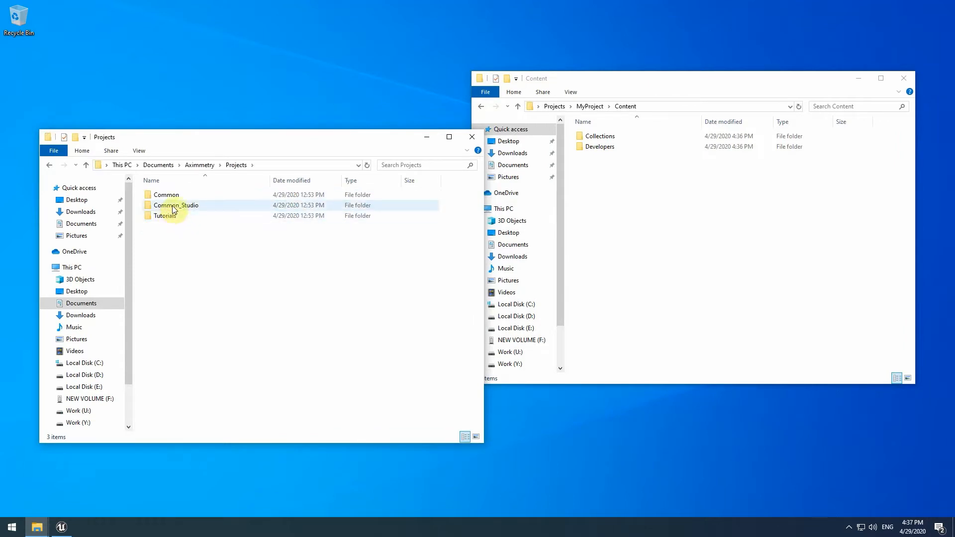
{"action": "double_click", "coordinate": [172, 206]}
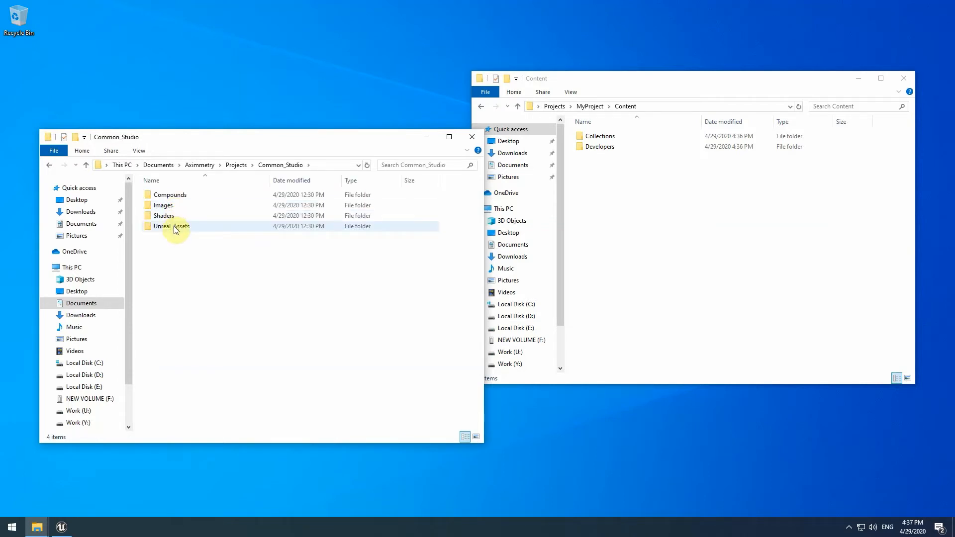
{"action": "double_click", "coordinate": [174, 225]}
Copy the Aximmetry_VirtualCam_2-Cam folder into MyProject's Content folder and close both file windows.
{"action": "left_click", "coordinate": [183, 198]}
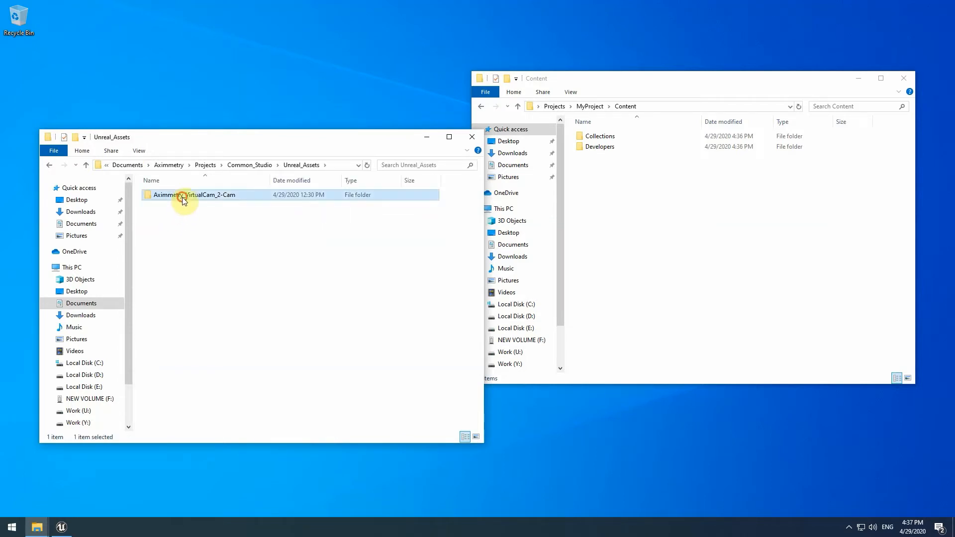
{"action": "left_click_drag", "start_coordinate": [182, 199], "coordinate": [628, 233]}
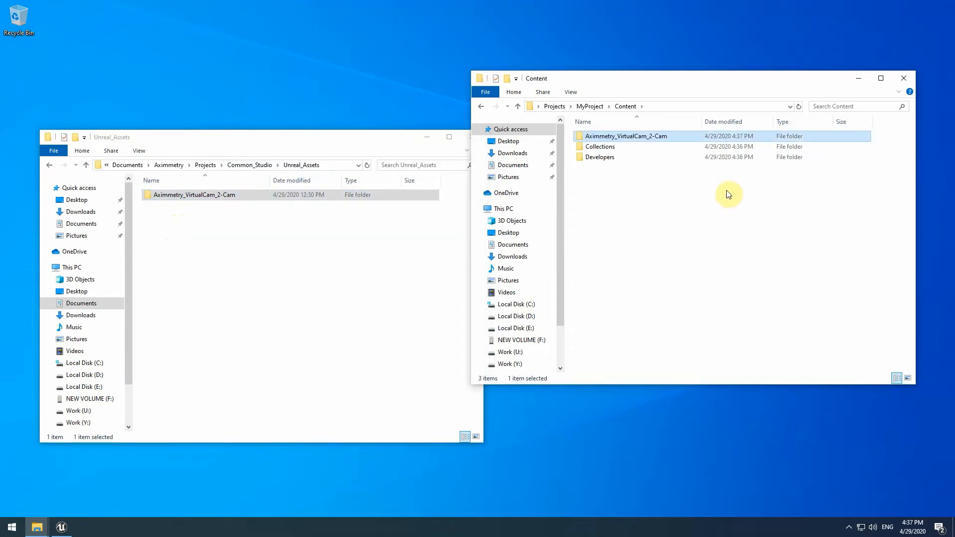
{"action": "left_click", "coordinate": [904, 78]}
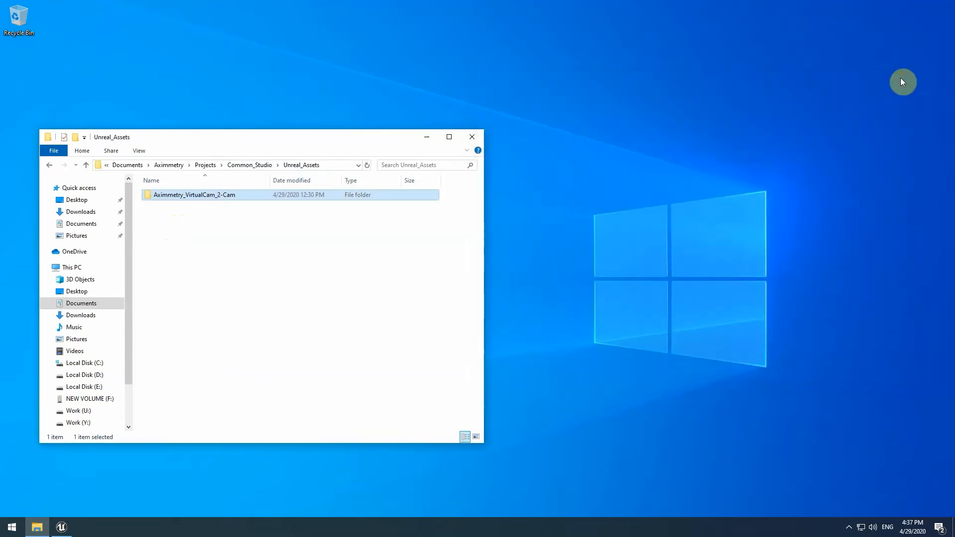
{"action": "left_click", "coordinate": [477, 139]}
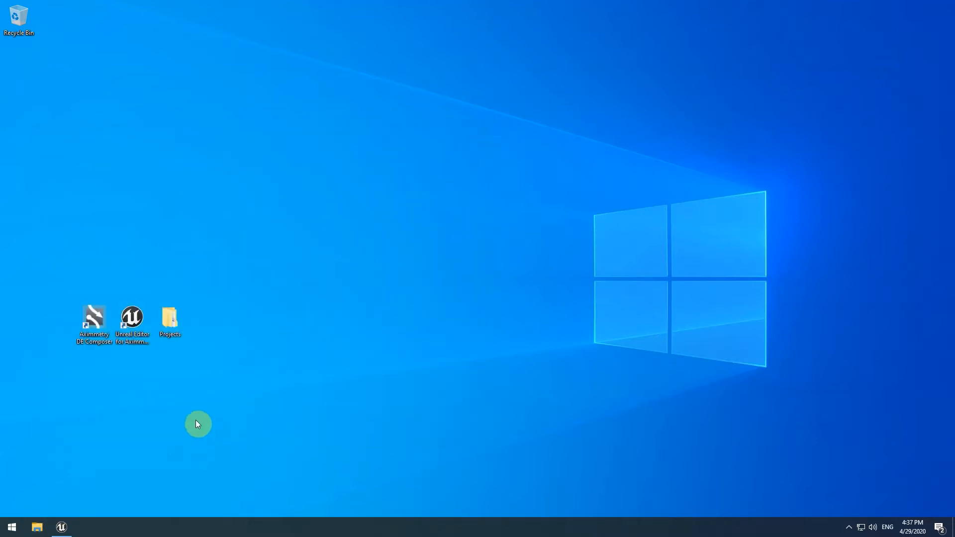
Return to the Unreal Editor and place the Aximmetry_Camera blueprint from Aximmetry_VirtualCam_2-Cam > Blueprints on the near part of the floor.
{"action": "left_click", "coordinate": [72, 526]}
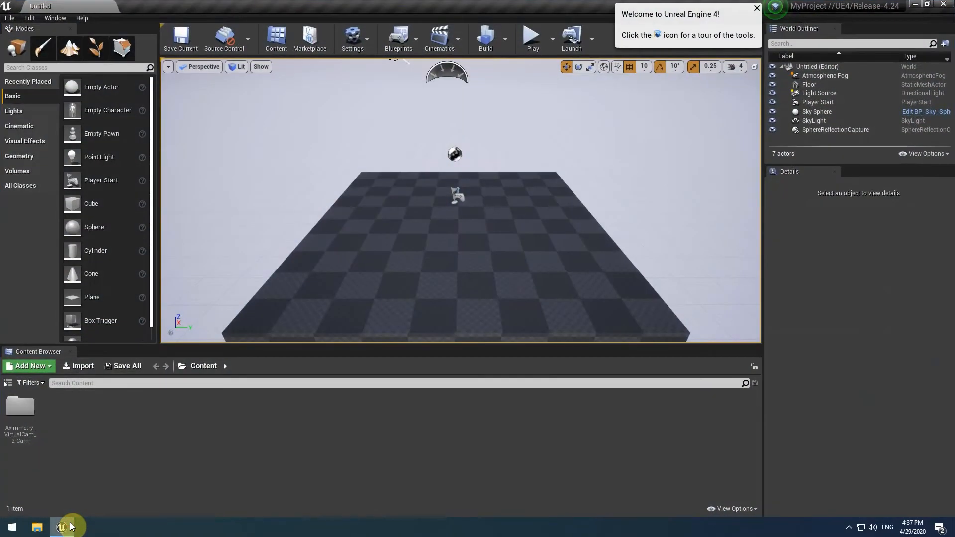
{"action": "double_click", "coordinate": [20, 430]}
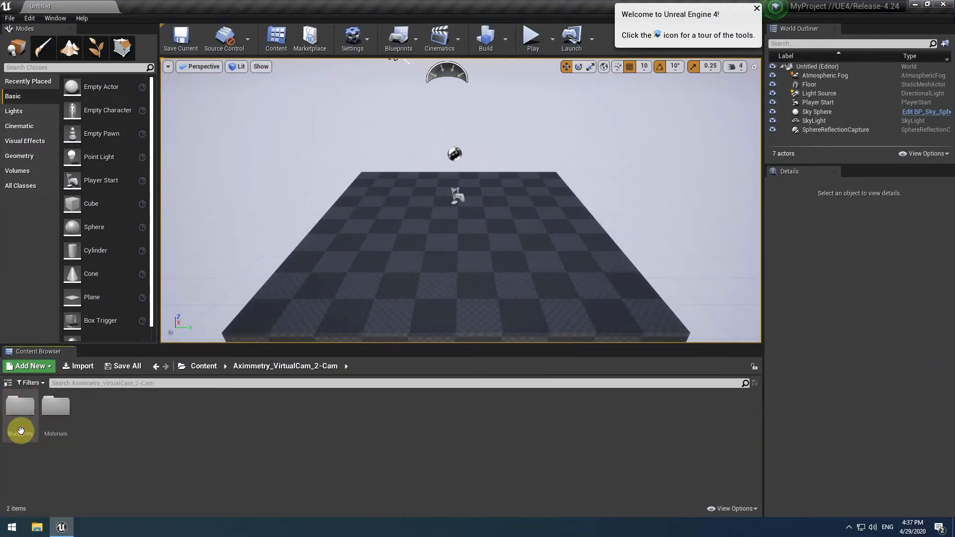
{"action": "double_click", "coordinate": [21, 431]}
{"action": "left_click", "coordinate": [20, 420]}
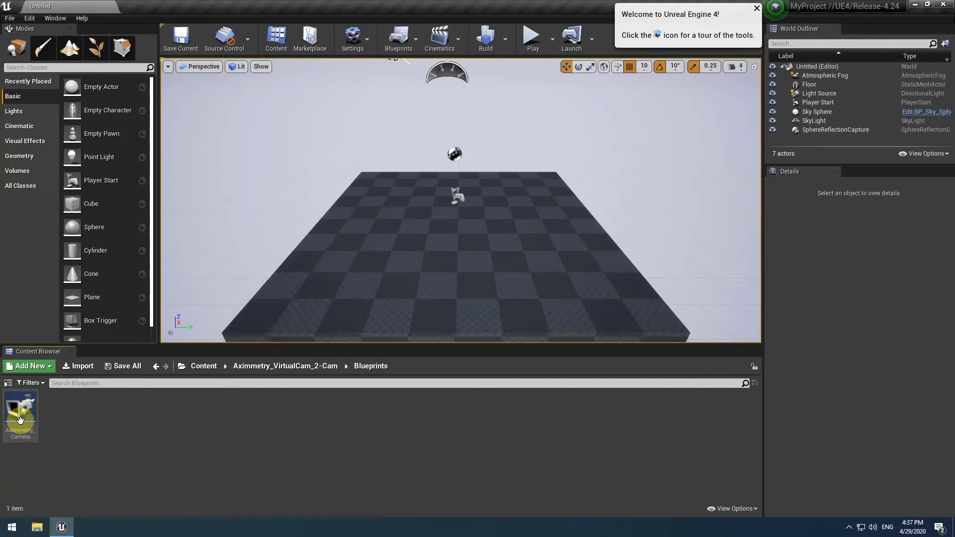
{"action": "left_click_drag", "start_coordinate": [20, 420], "coordinate": [457, 270]}
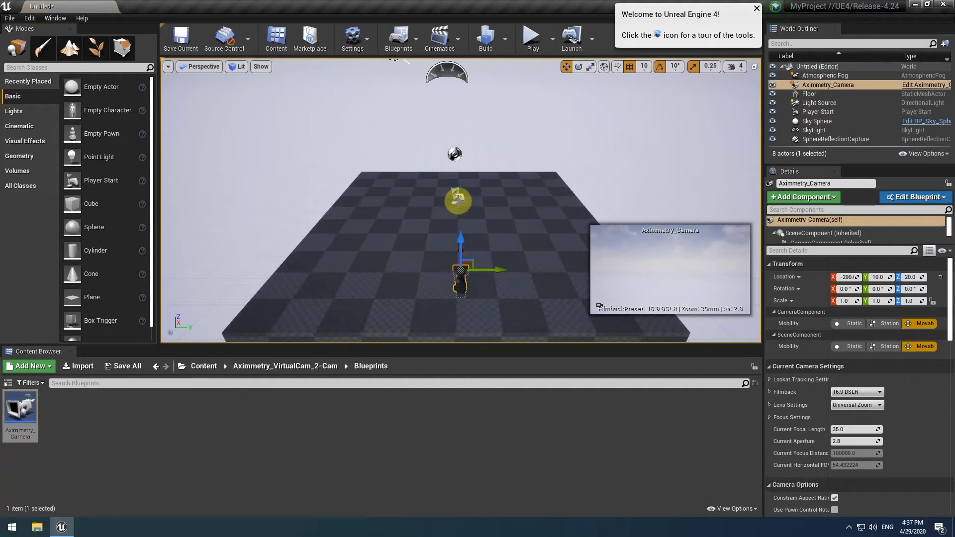
Move the Player Start straight down beneath the floor, to a Z location of about -467.
{"action": "left_click", "coordinate": [456, 198]}
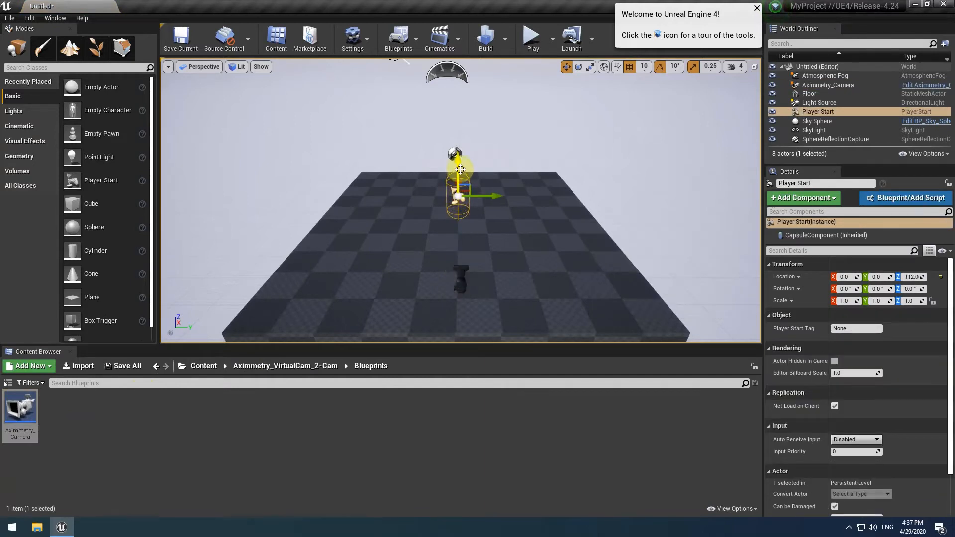
{"action": "left_click_drag", "start_coordinate": [460, 167], "coordinate": [459, 299]}
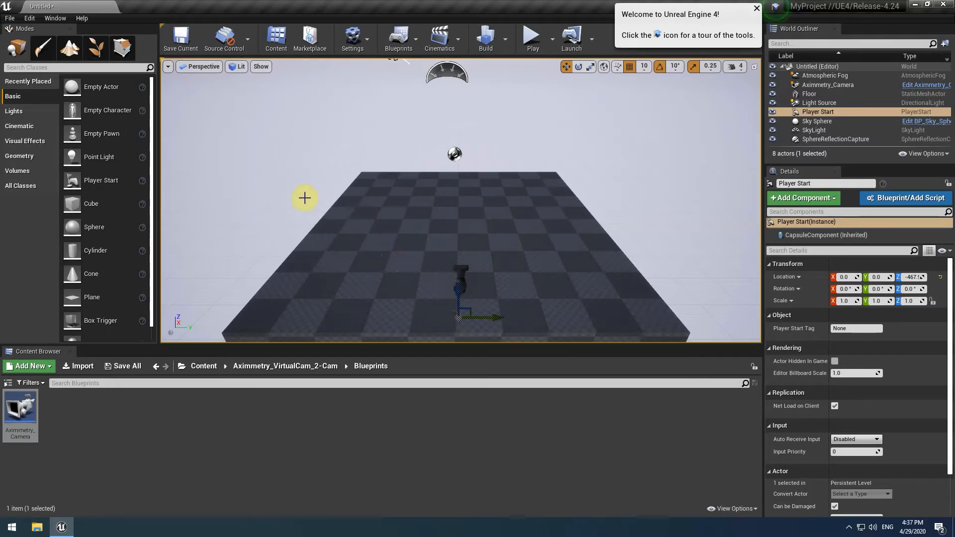
Save everything, storing the level in the Content folder under the name Untitled.
{"action": "left_click", "coordinate": [10, 18]}
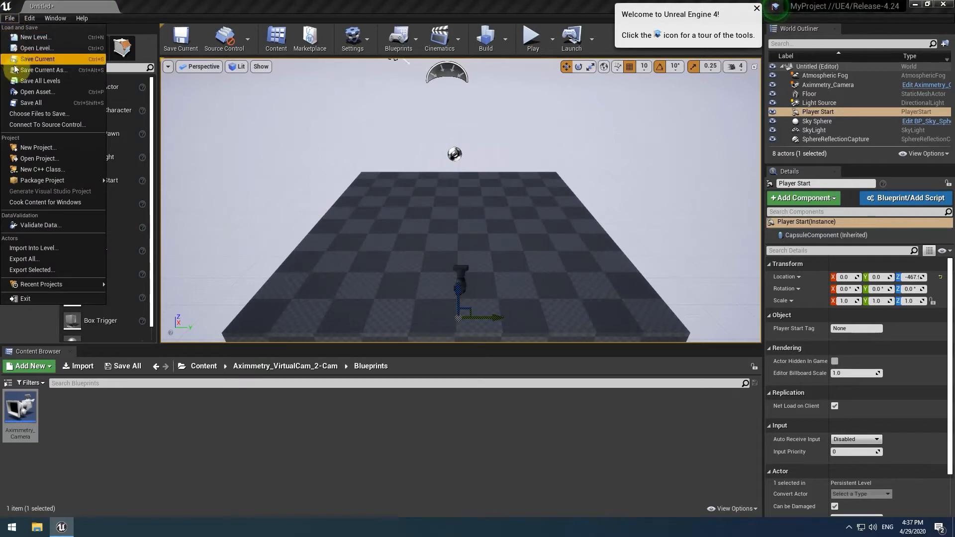
{"action": "left_click", "coordinate": [58, 103]}
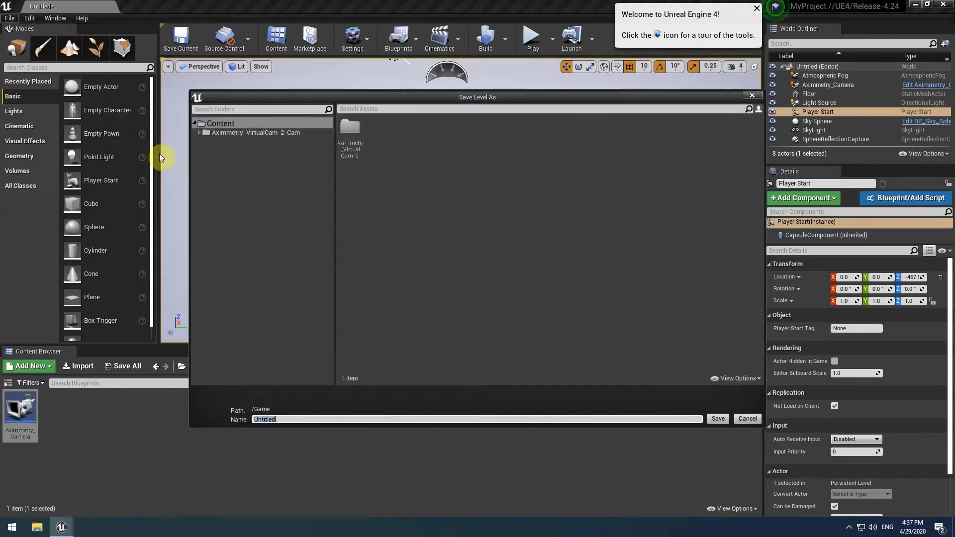
{"action": "left_click", "coordinate": [717, 418]}
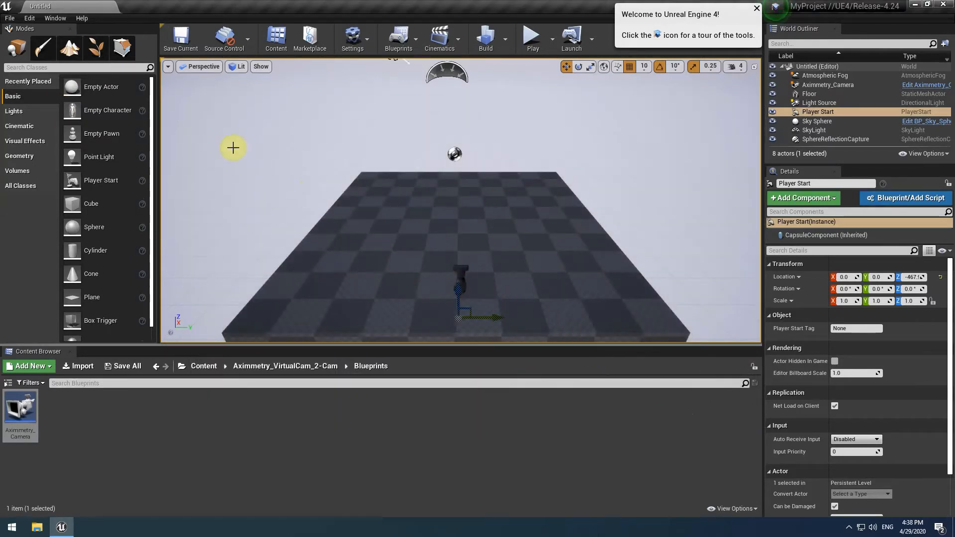
Set the project's Custom Depth-Stencil Pass rendering setting to Enabled with Stencil.
{"action": "left_click", "coordinate": [31, 20]}
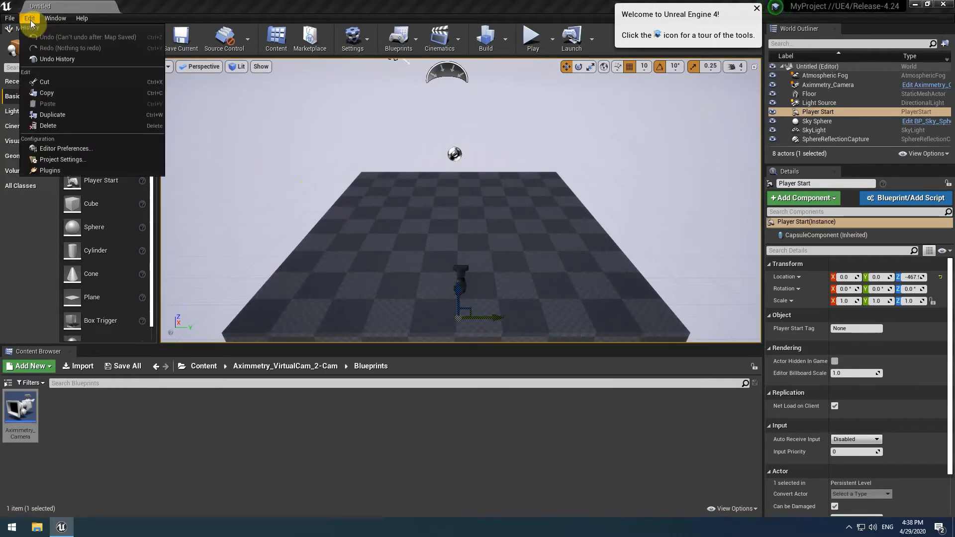
{"action": "left_click", "coordinate": [112, 160]}
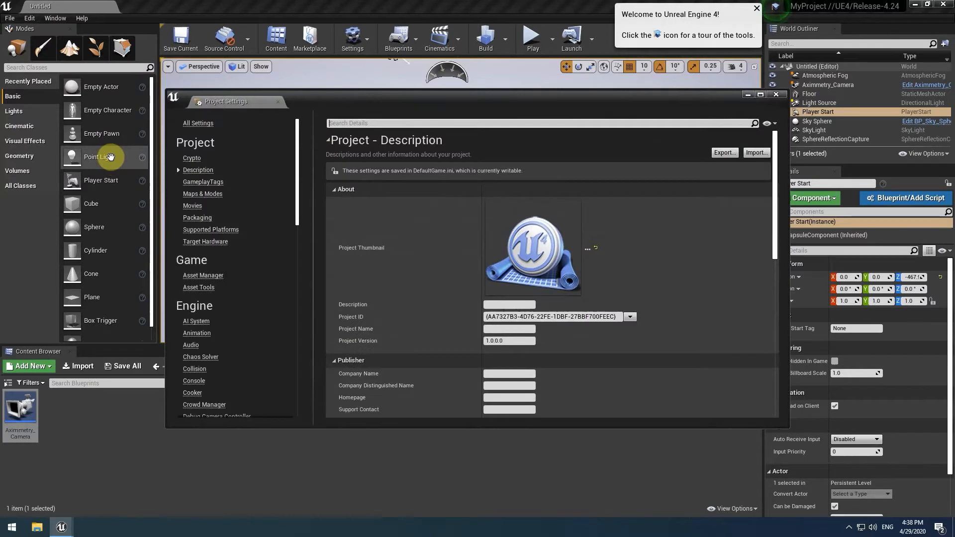
{"action": "left_click", "coordinate": [345, 124]}
{"action": "type", "text": "cu"}
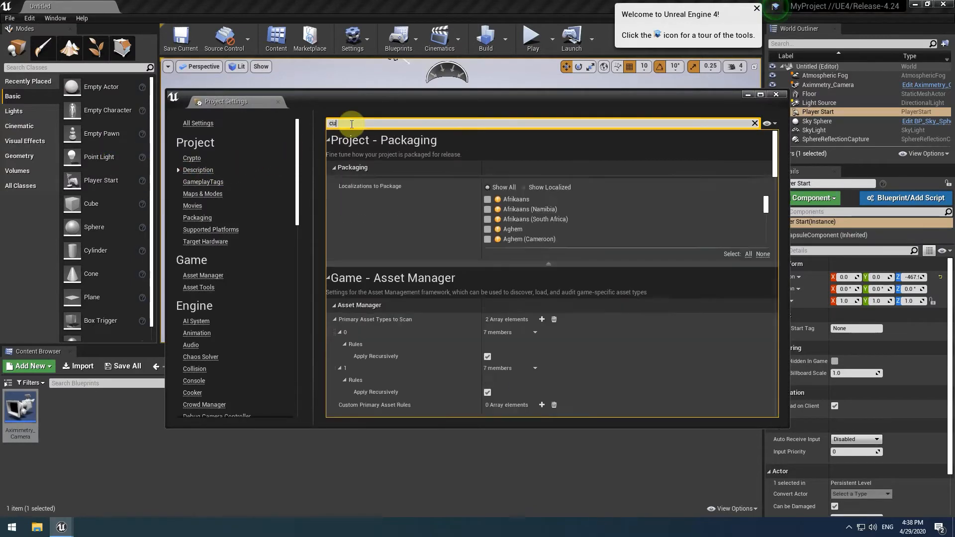
{"action": "type", "text": "stom dep"}
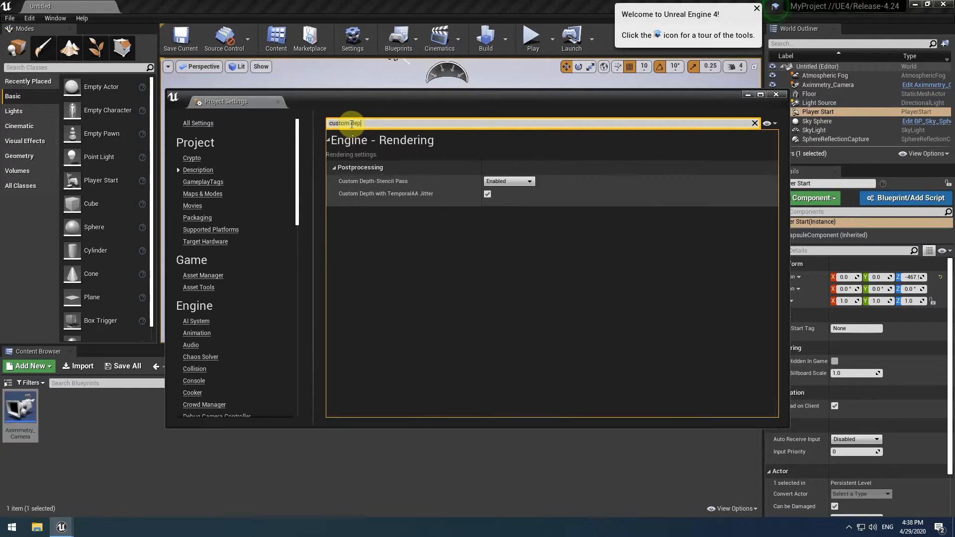
{"action": "type", "text": "th"}
{"action": "left_click", "coordinate": [525, 182]}
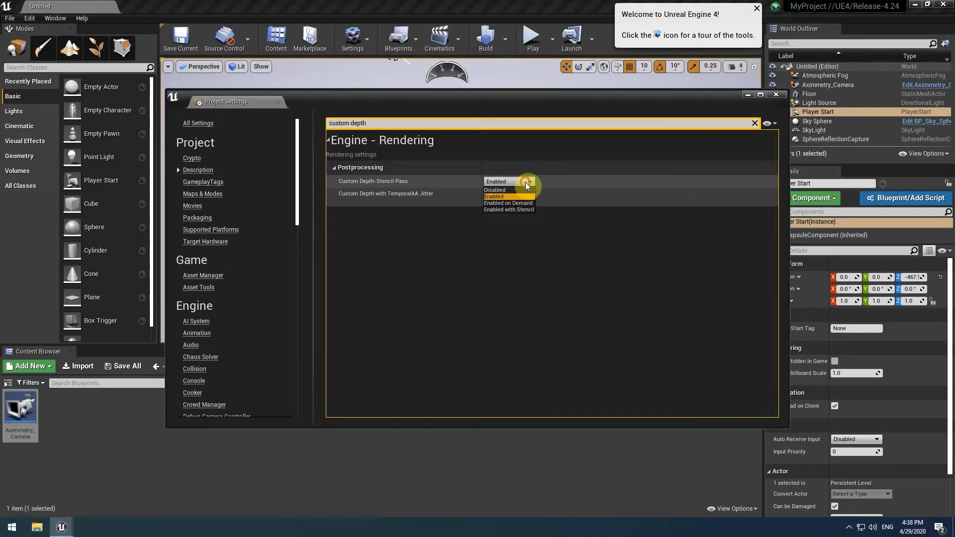
{"action": "left_click", "coordinate": [522, 209]}
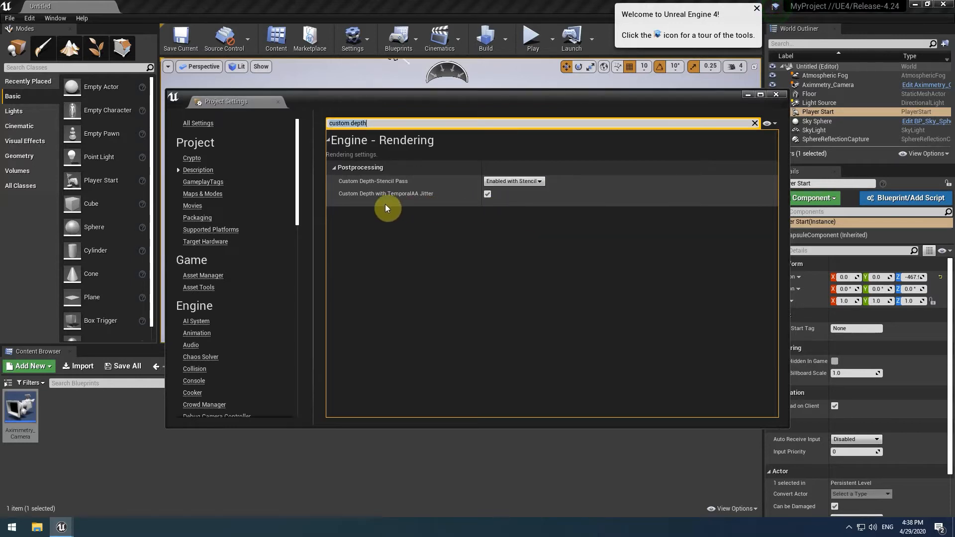
Set both the Editor Startup Map and the Game Default Map to Untitled and close the project settings.
{"action": "left_click", "coordinate": [213, 198]}
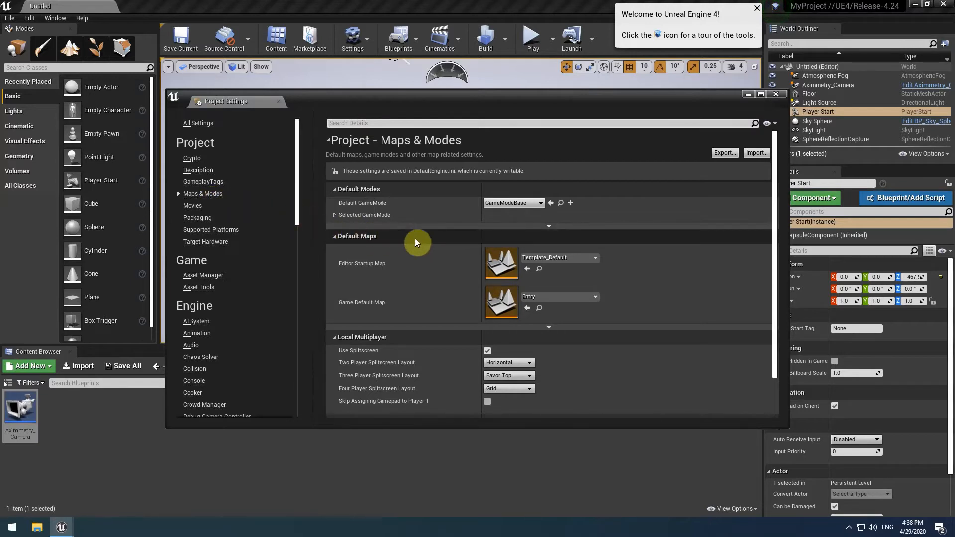
{"action": "left_click", "coordinate": [567, 259]}
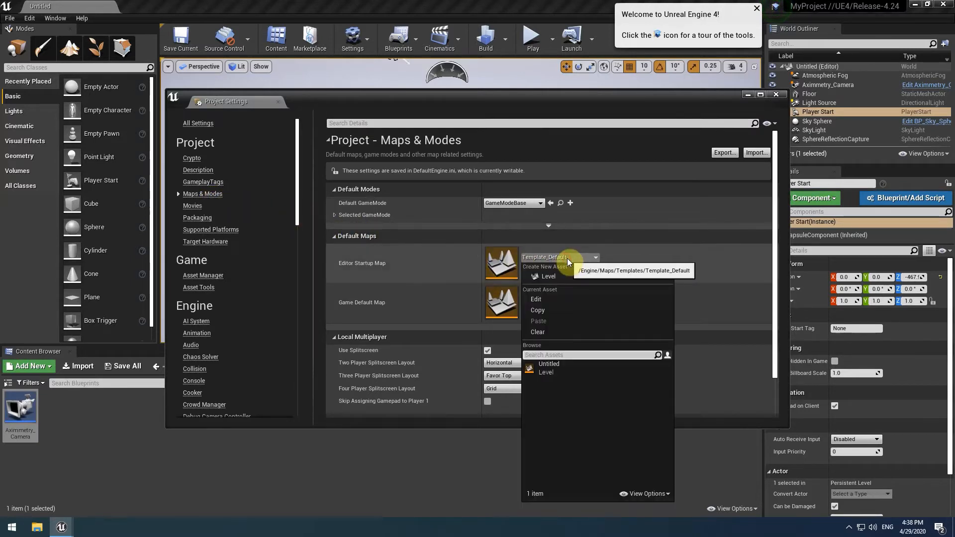
{"action": "left_click", "coordinate": [577, 368]}
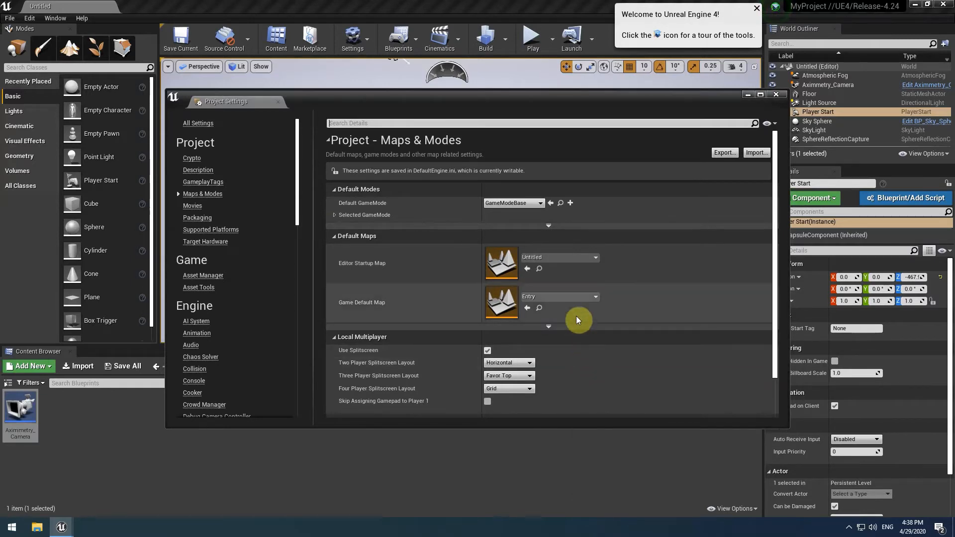
{"action": "left_click", "coordinate": [572, 298]}
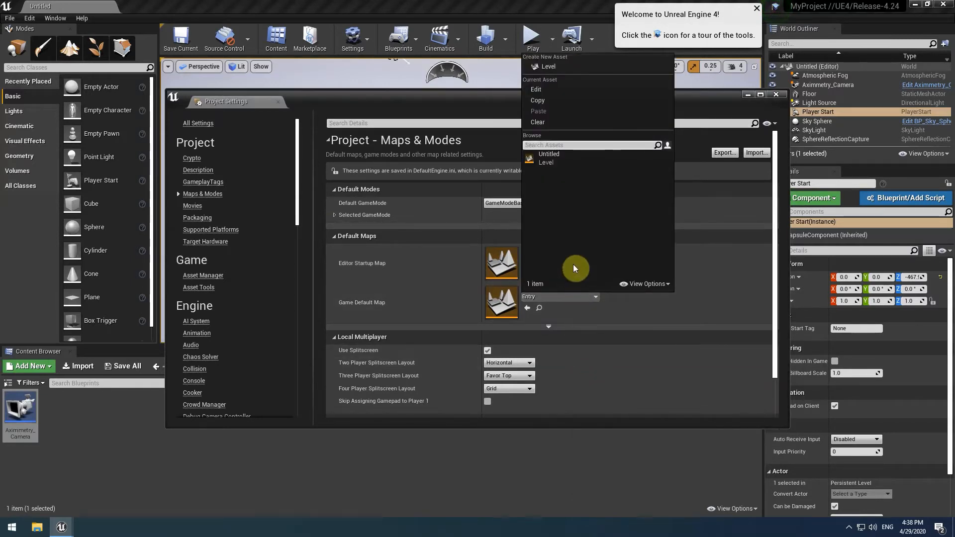
{"action": "left_click", "coordinate": [577, 158]}
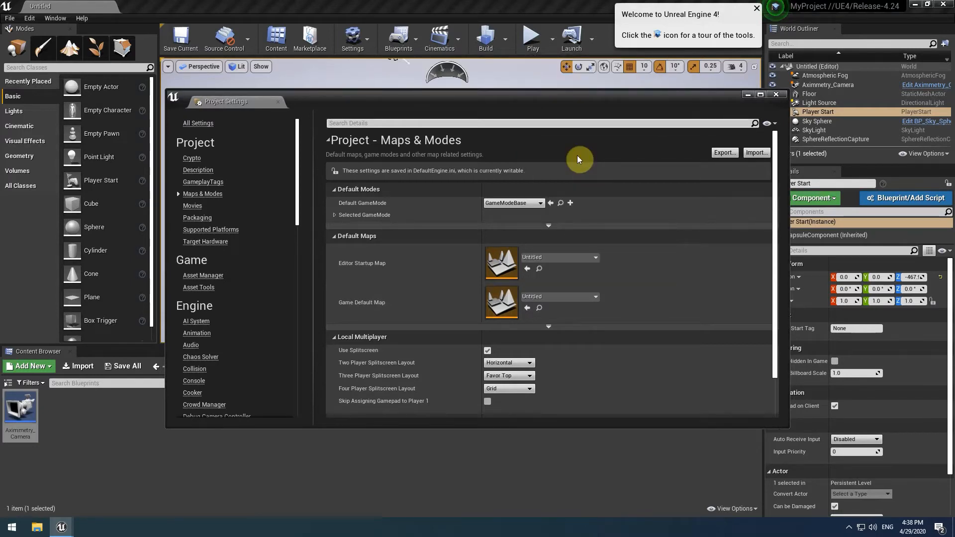
{"action": "left_click", "coordinate": [775, 95]}
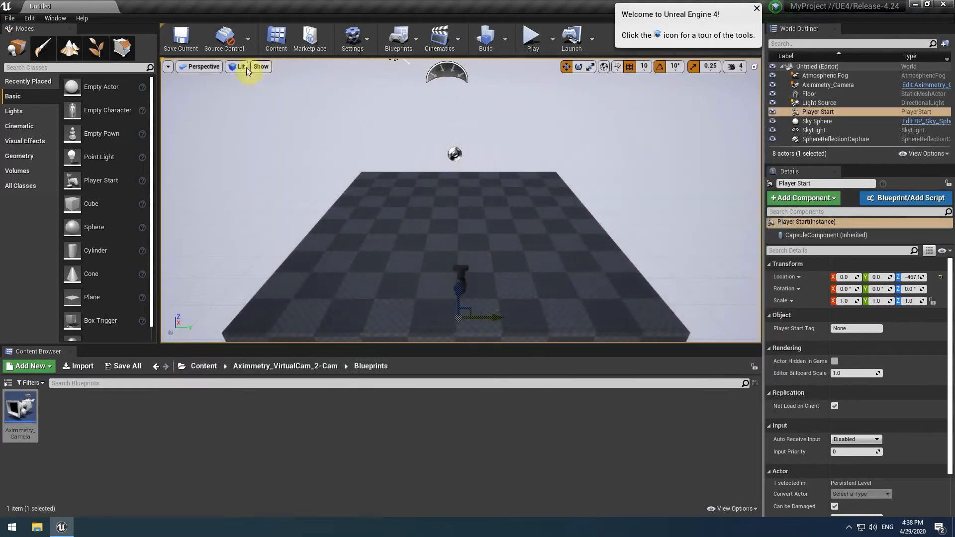
Save everything in the project and cook its content for Windows.
{"action": "left_click", "coordinate": [9, 18]}
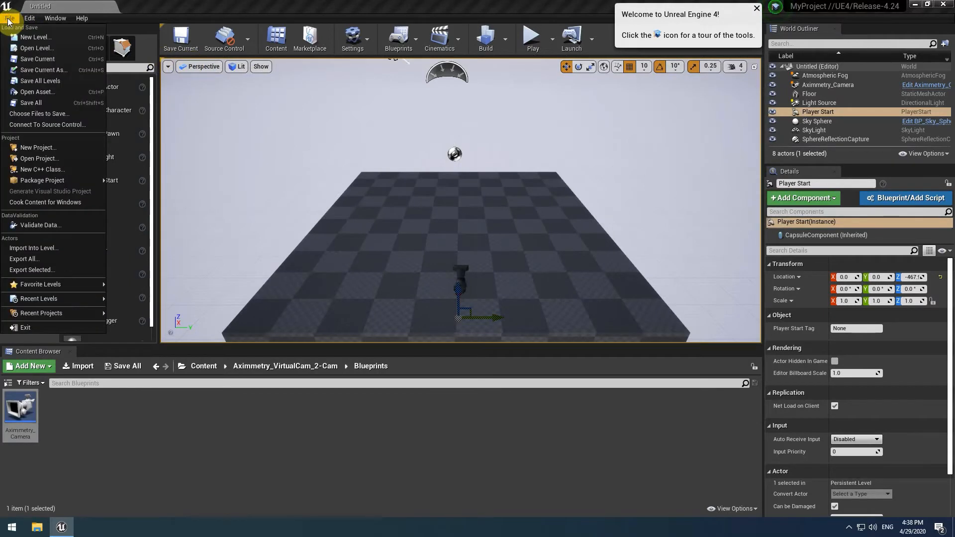
{"action": "left_click", "coordinate": [61, 102]}
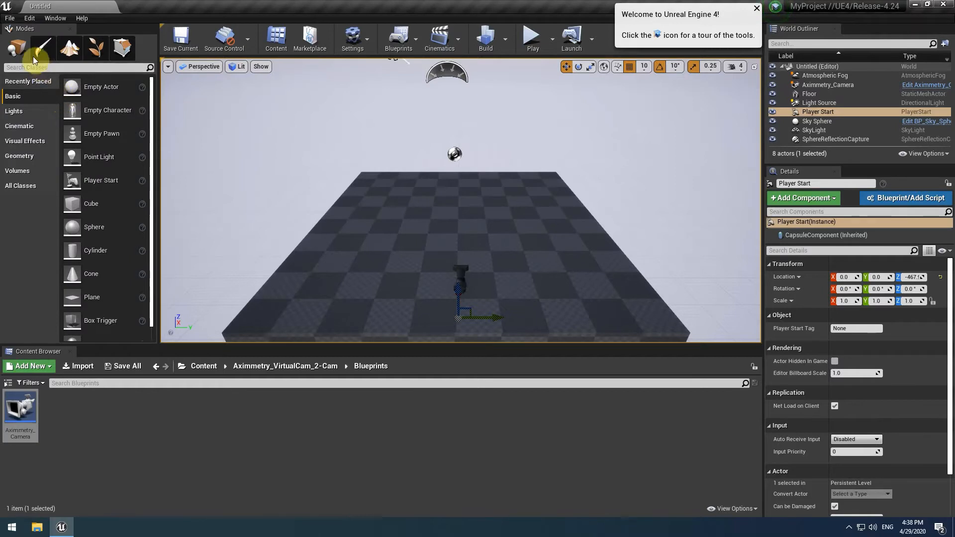
{"action": "left_click", "coordinate": [12, 19]}
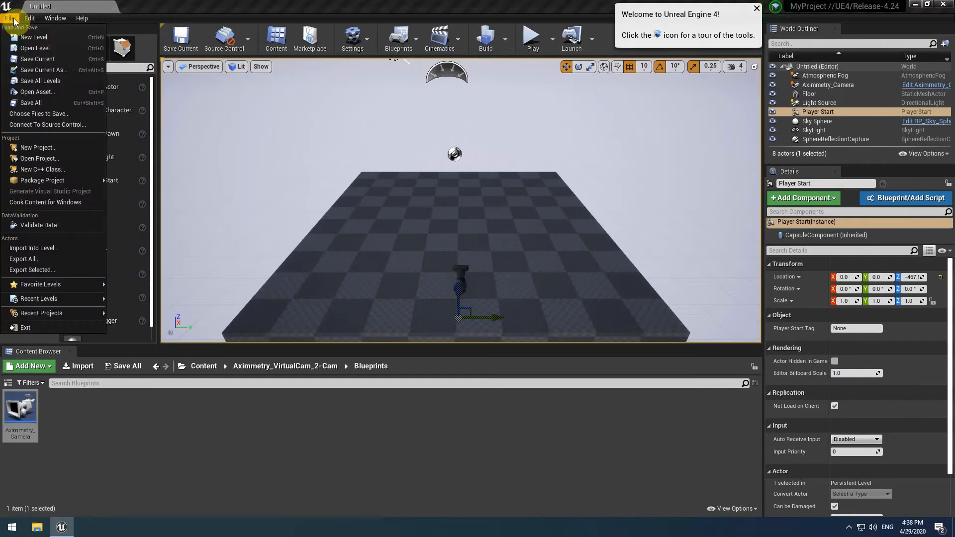
{"action": "left_click", "coordinate": [93, 201]}
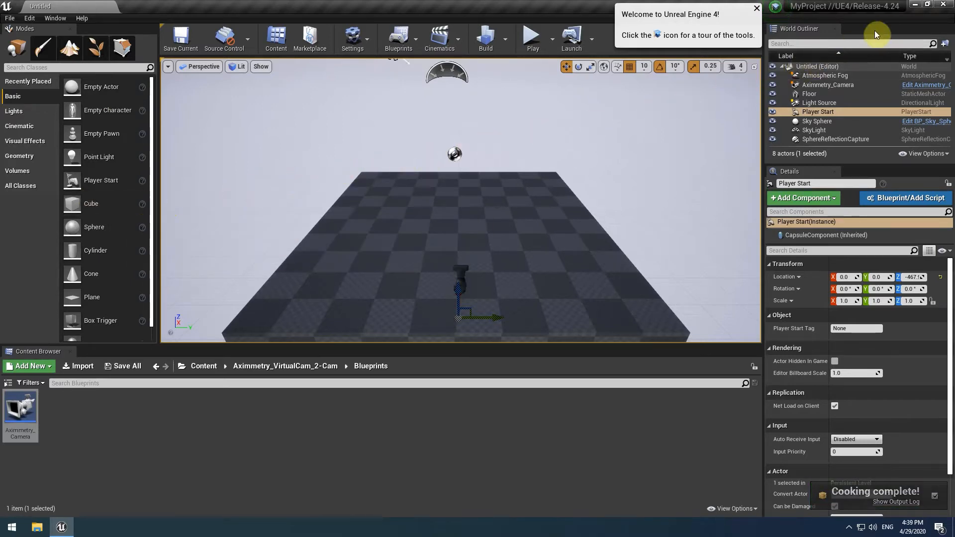
Close the Unreal Editor and launch Aximmetry DE Composer, accepting its startup configuration.
{"action": "left_click", "coordinate": [943, 5]}
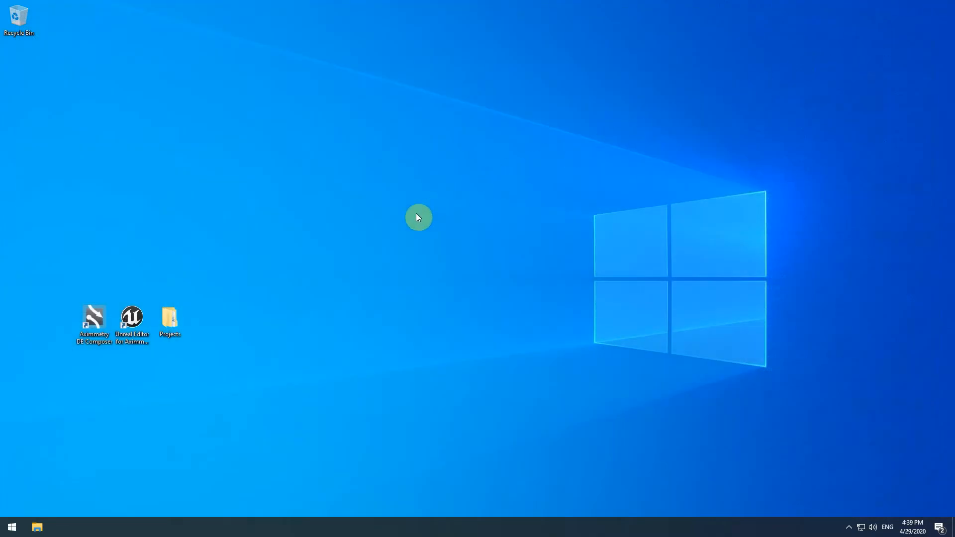
{"action": "double_click", "coordinate": [109, 321]}
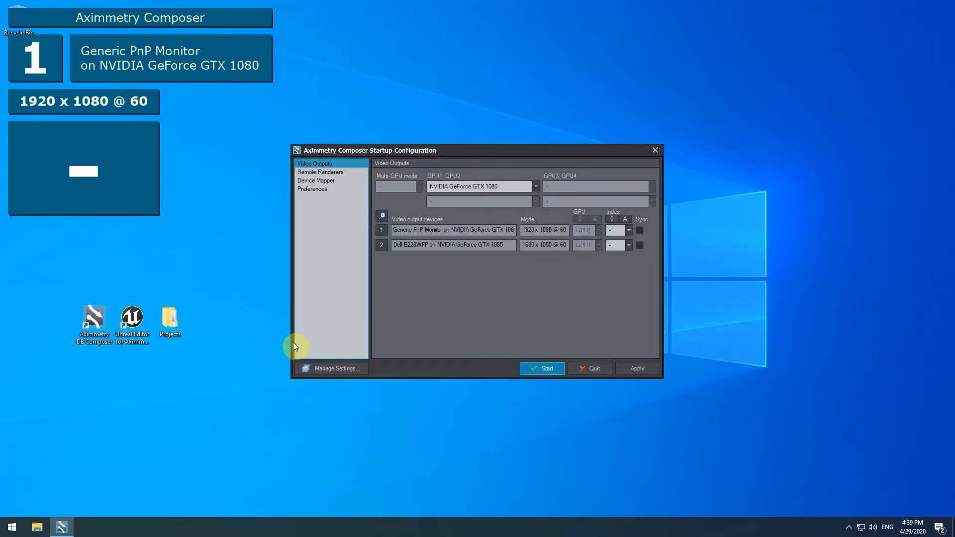
{"action": "left_click", "coordinate": [541, 368]}
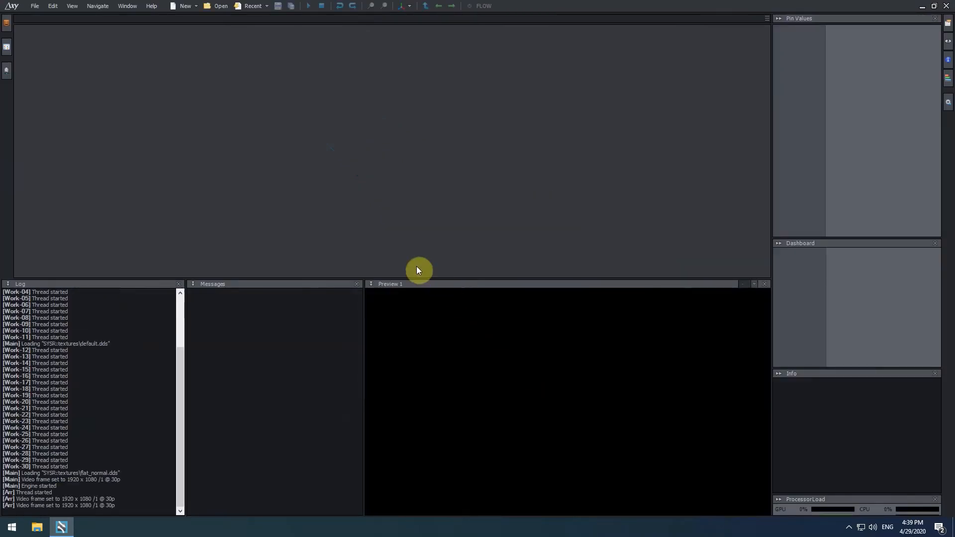
Create a new compound and add MyProject.uproject from Desktop > Projects > MyProject on the far side of its flow area.
{"action": "left_click", "coordinate": [186, 7]}
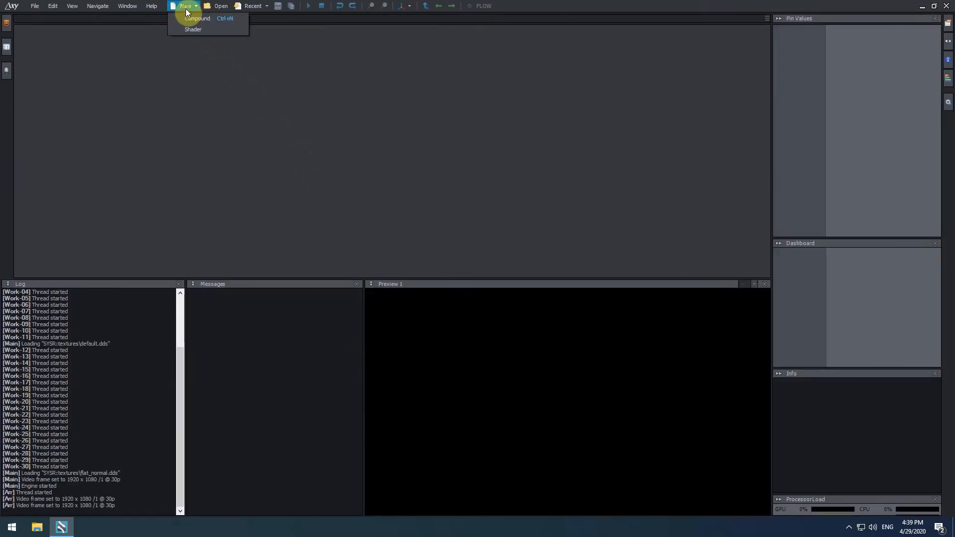
{"action": "left_click", "coordinate": [210, 18]}
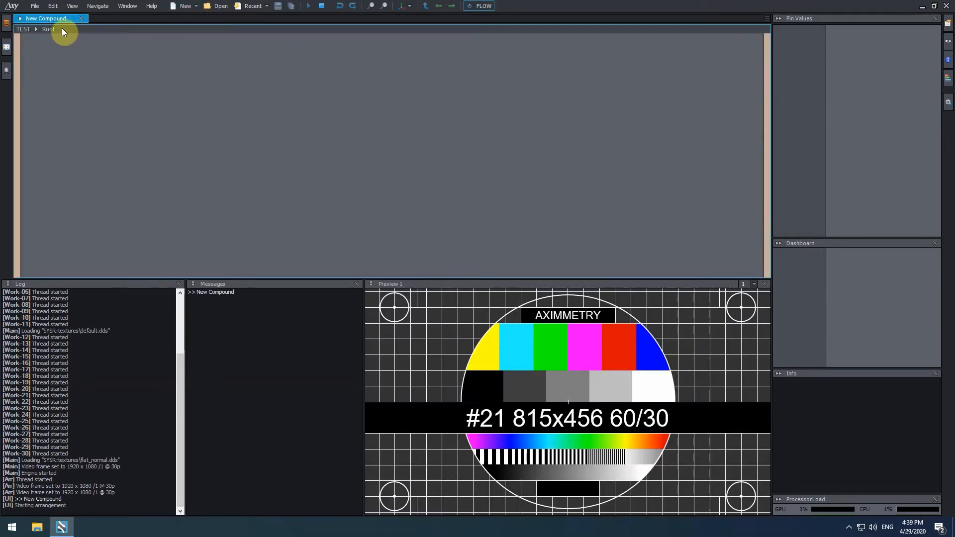
{"action": "left_click", "coordinate": [6, 26]}
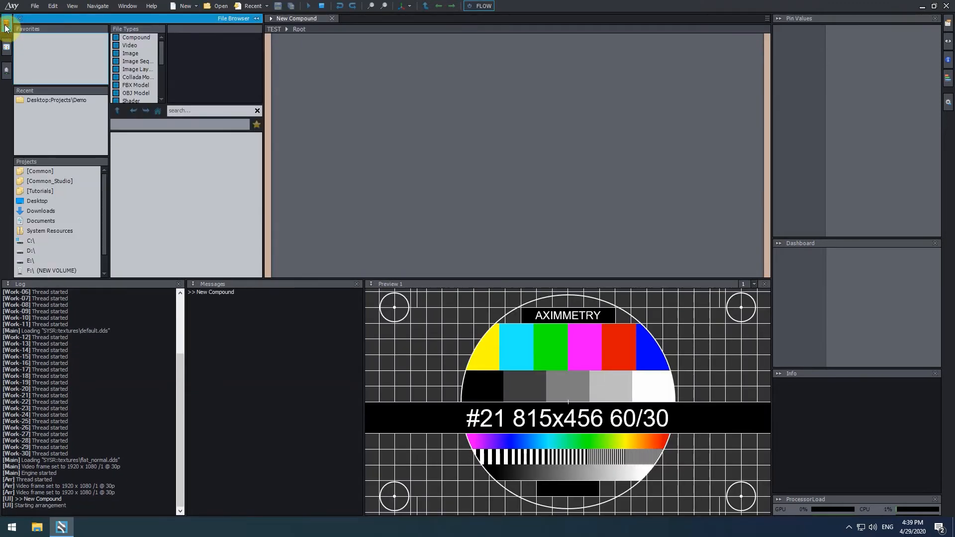
{"action": "left_click", "coordinate": [49, 211]}
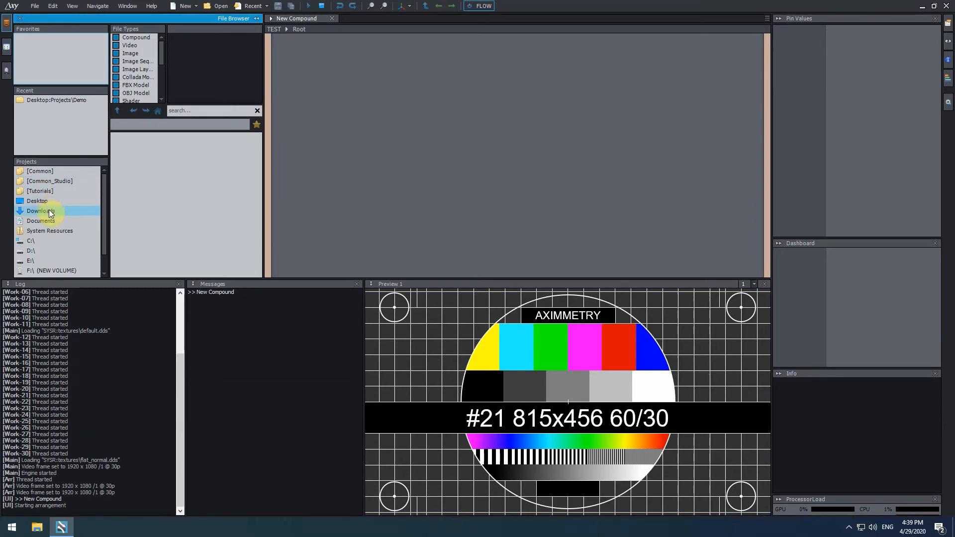
{"action": "left_click", "coordinate": [49, 202]}
{"action": "left_click", "coordinate": [48, 201]}
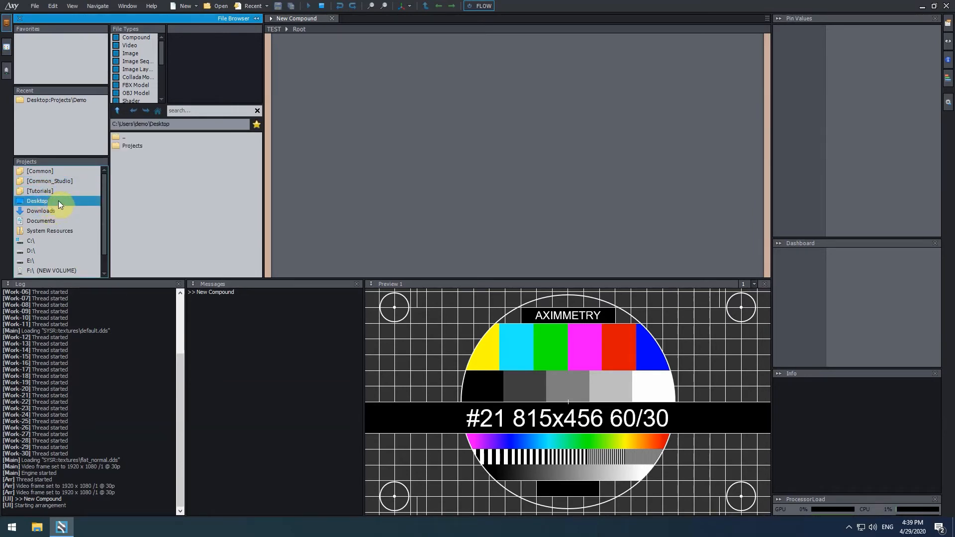
{"action": "double_click", "coordinate": [151, 147]}
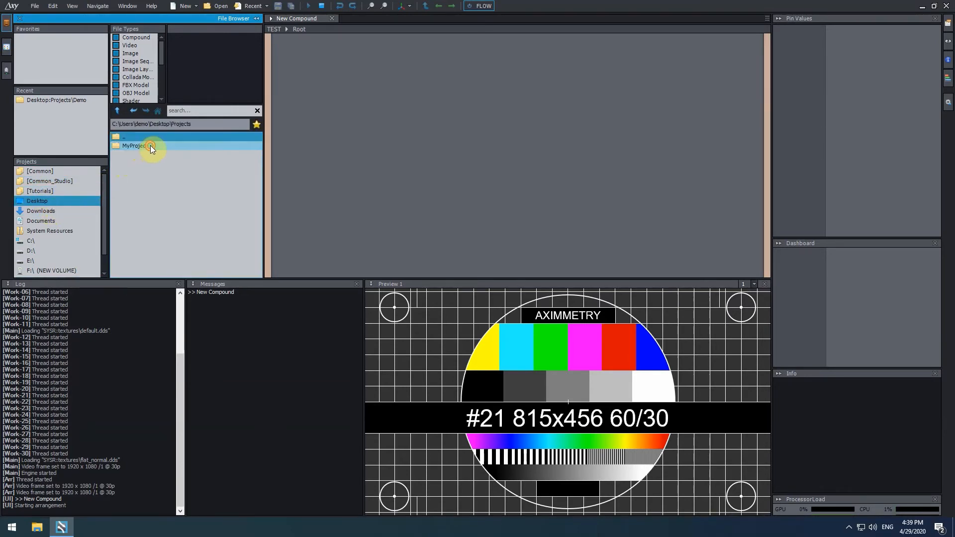
{"action": "double_click", "coordinate": [154, 146]}
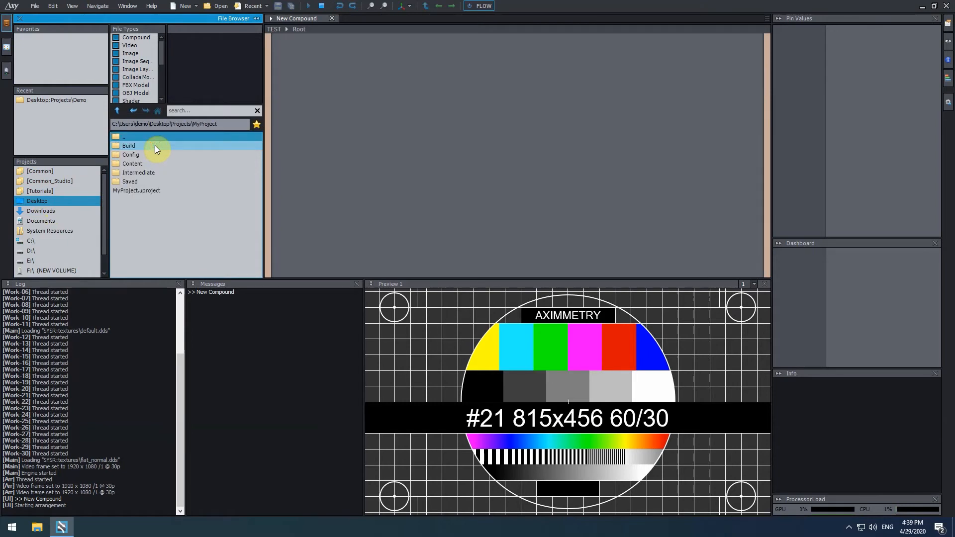
{"action": "left_click_drag", "start_coordinate": [144, 192], "coordinate": [474, 186]}
{"action": "left_click_drag", "start_coordinate": [639, 89], "coordinate": [645, 77]}
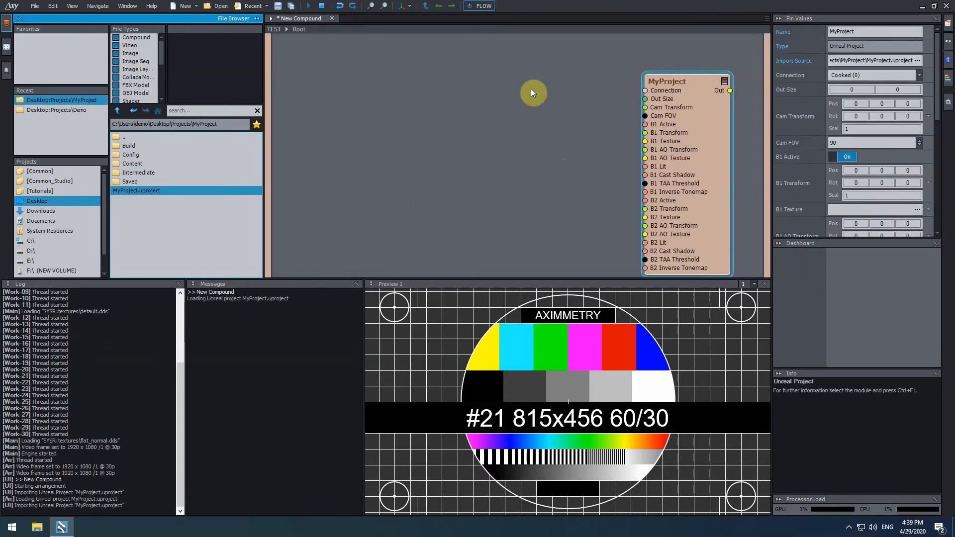
Search the files for "unreal" and place the VirtualCam_Unreal_A-B_Preview_3-Cam compound in front of the MyProject module.
{"action": "left_click", "coordinate": [224, 111]}
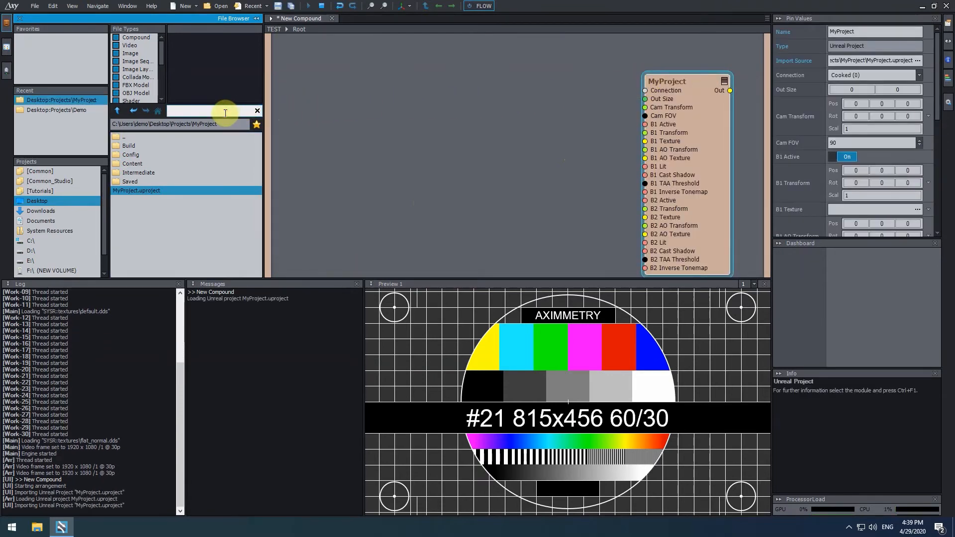
{"action": "type", "text": "unreal"}
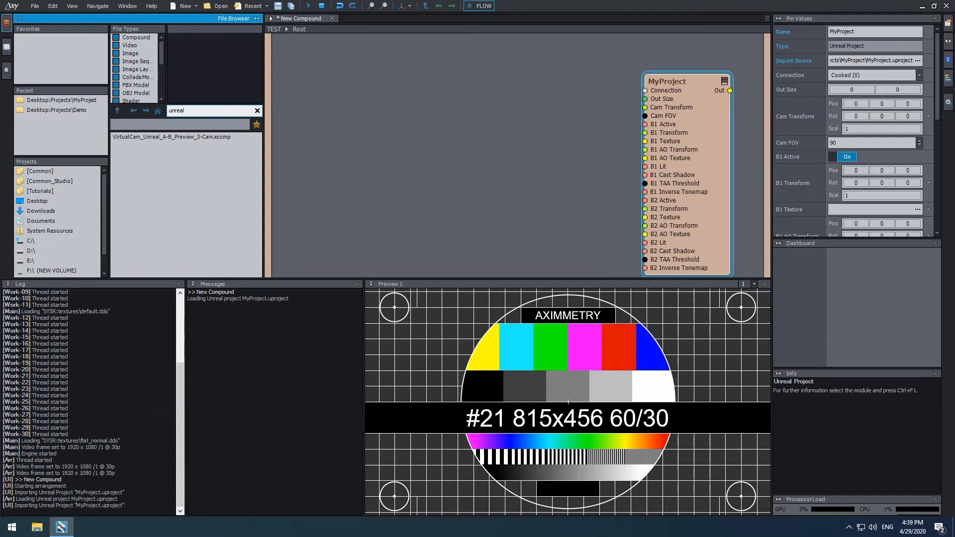
{"action": "left_click_drag", "start_coordinate": [212, 137], "coordinate": [392, 83]}
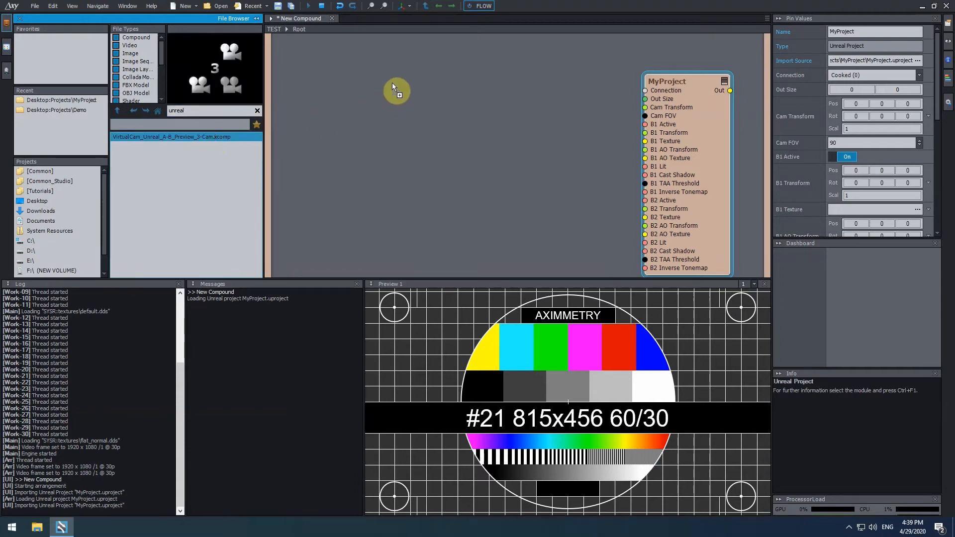
{"action": "left_click_drag", "start_coordinate": [431, 46], "coordinate": [431, 46]}
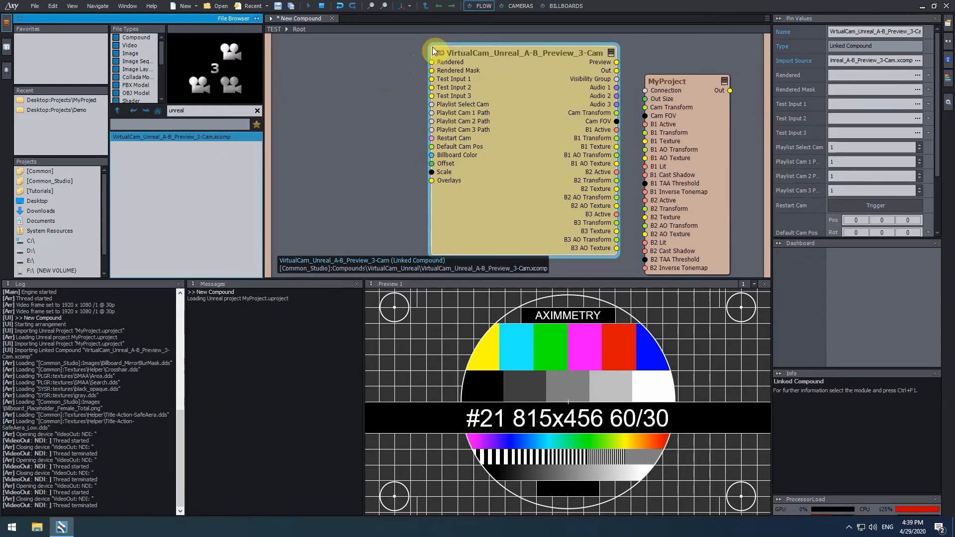
Search the files for "beige" and place the Green_Beige-Girl.mp4 video in front of the virtual camera compound.
{"action": "double_click", "coordinate": [234, 108]}
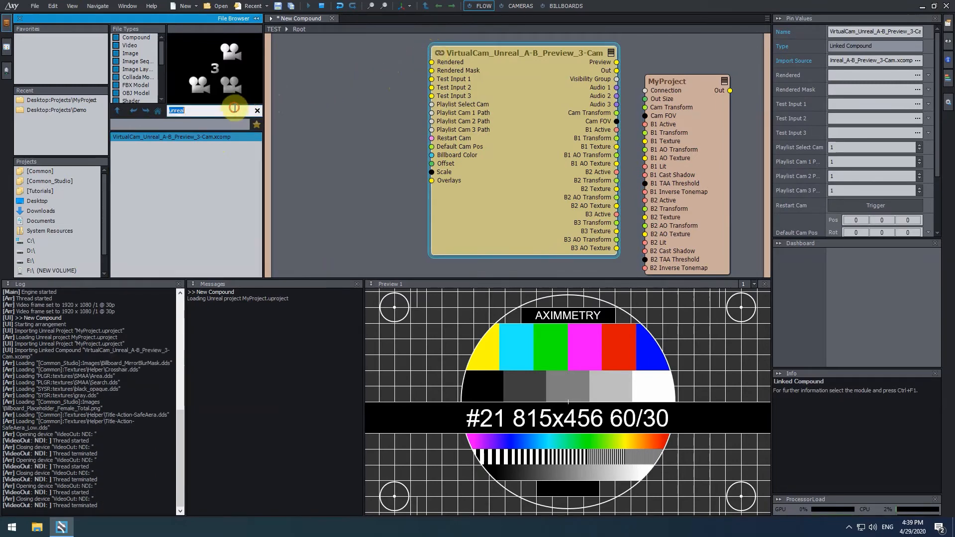
{"action": "type", "text": "beige"}
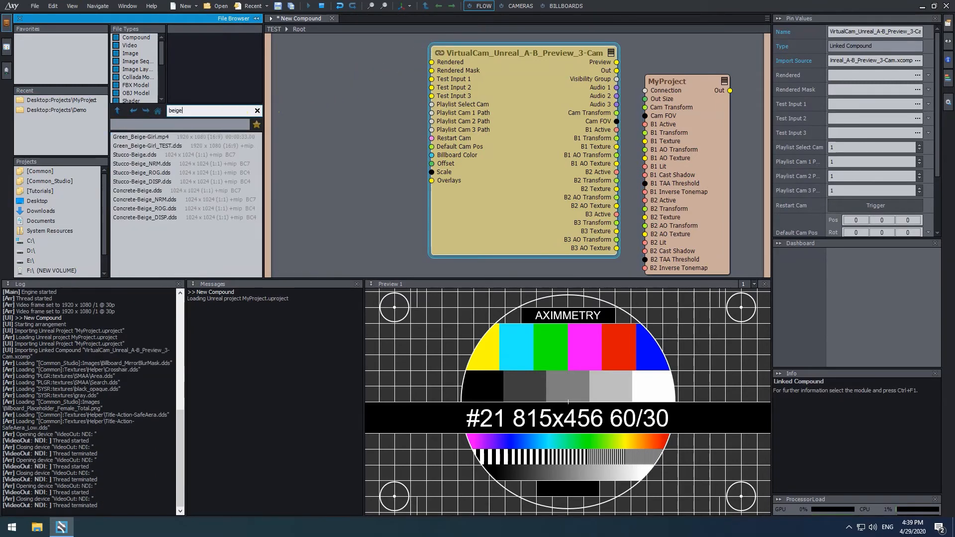
{"action": "left_click", "coordinate": [158, 137]}
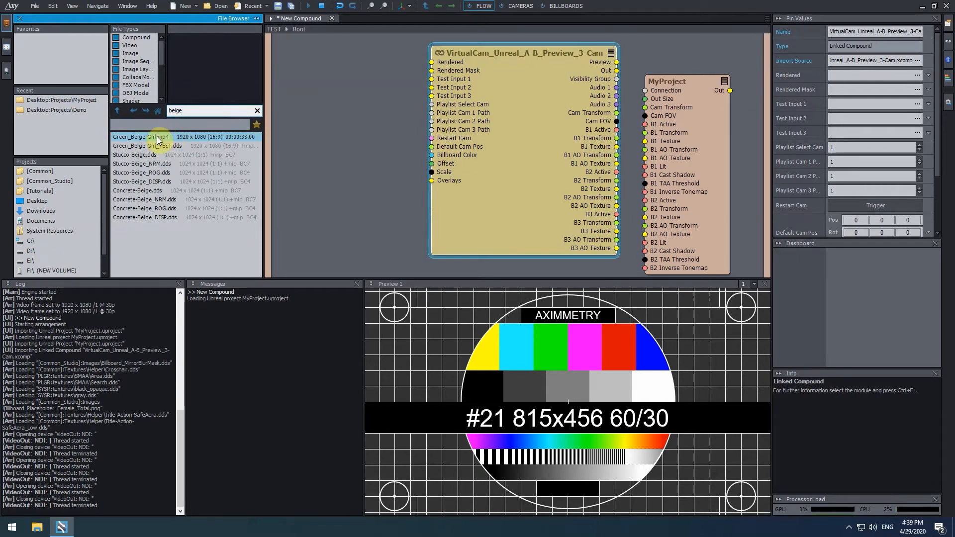
{"action": "left_click_drag", "start_coordinate": [158, 138], "coordinate": [287, 92]}
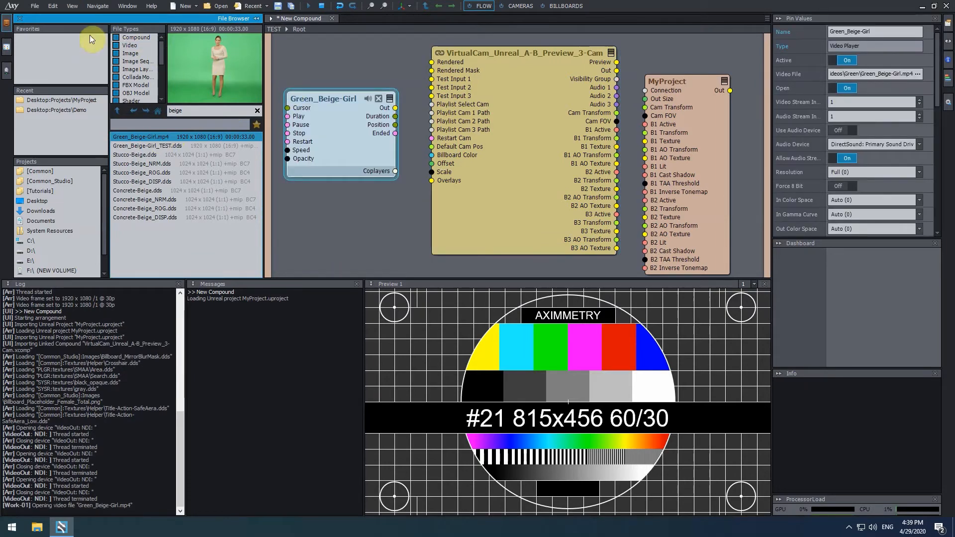
Connect the video's Out to Test Input 1 and the camera compound's Cam Transform through B1 AO Texture outputs to the matching MyProject inputs.
{"action": "left_click", "coordinate": [7, 24]}
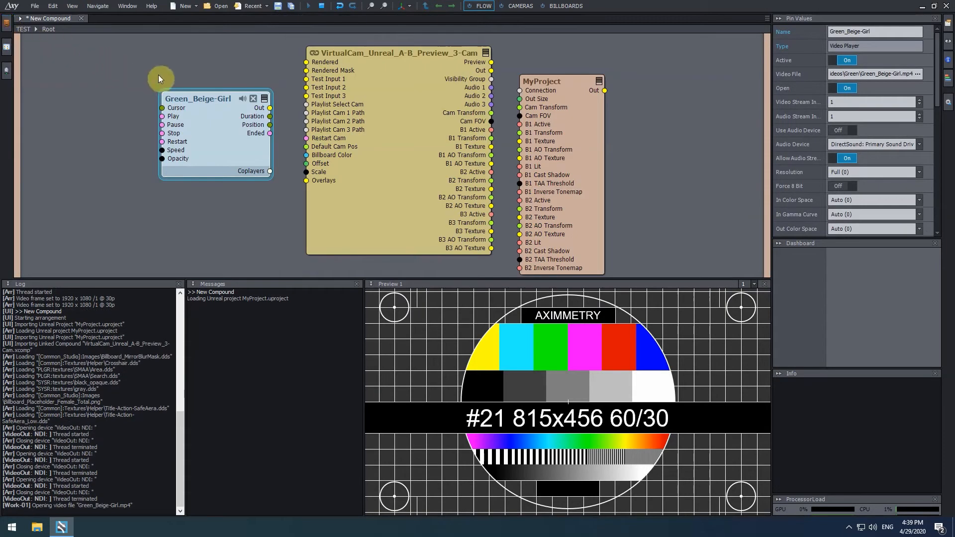
{"action": "left_click_drag", "start_coordinate": [270, 108], "coordinate": [316, 83]}
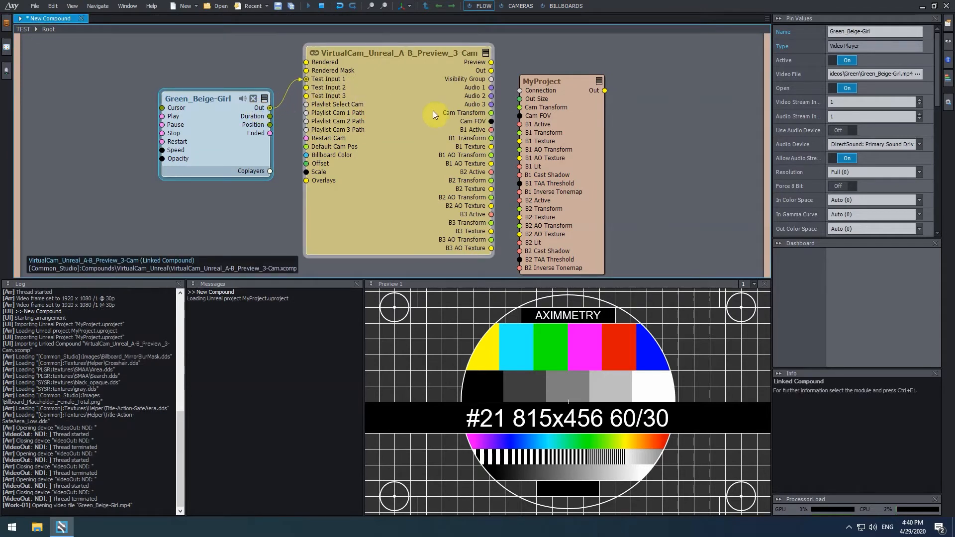
{"action": "left_click_drag", "start_coordinate": [490, 112], "coordinate": [520, 158]}
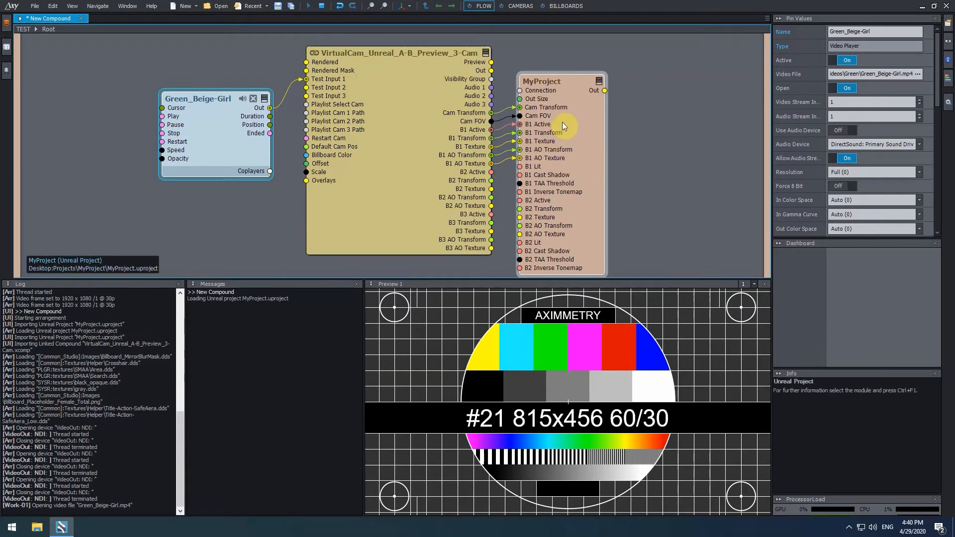
Wire MyProject's Out to the camera compound's Rendered input and expose the compound's Preview output on the flow area's far edge.
{"action": "left_click_drag", "start_coordinate": [571, 91], "coordinate": [328, 66]}
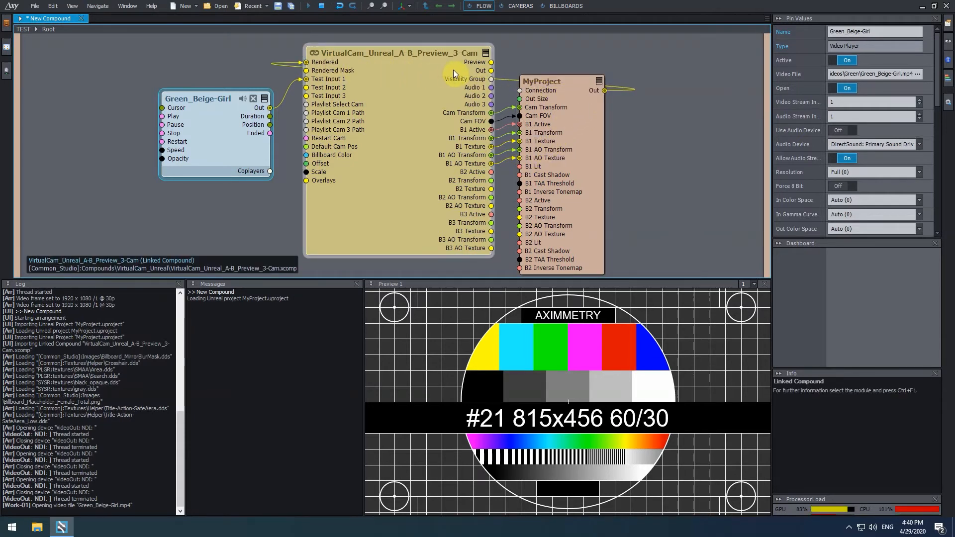
{"action": "left_click_drag", "start_coordinate": [473, 66], "coordinate": [639, 62]}
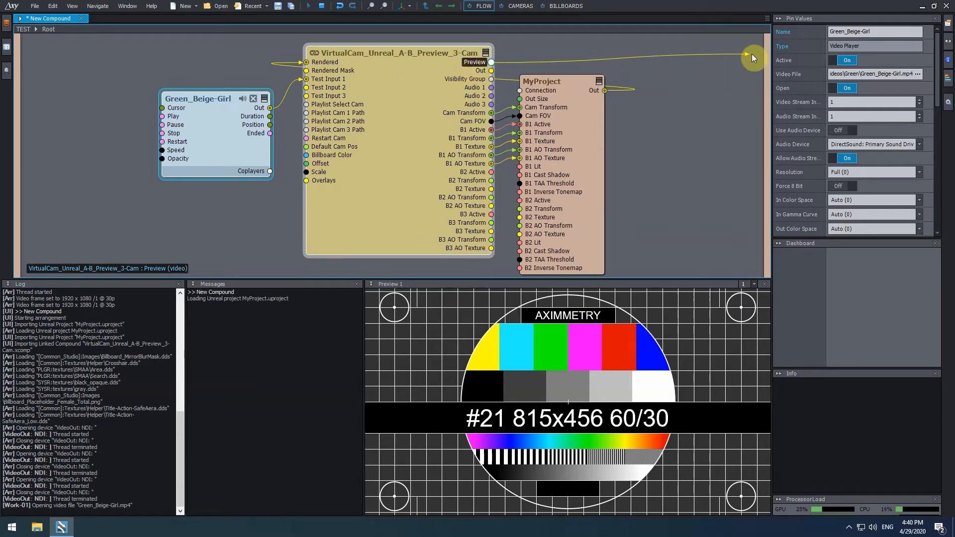
{"action": "left_click_drag", "start_coordinate": [781, 54], "coordinate": [781, 54]}
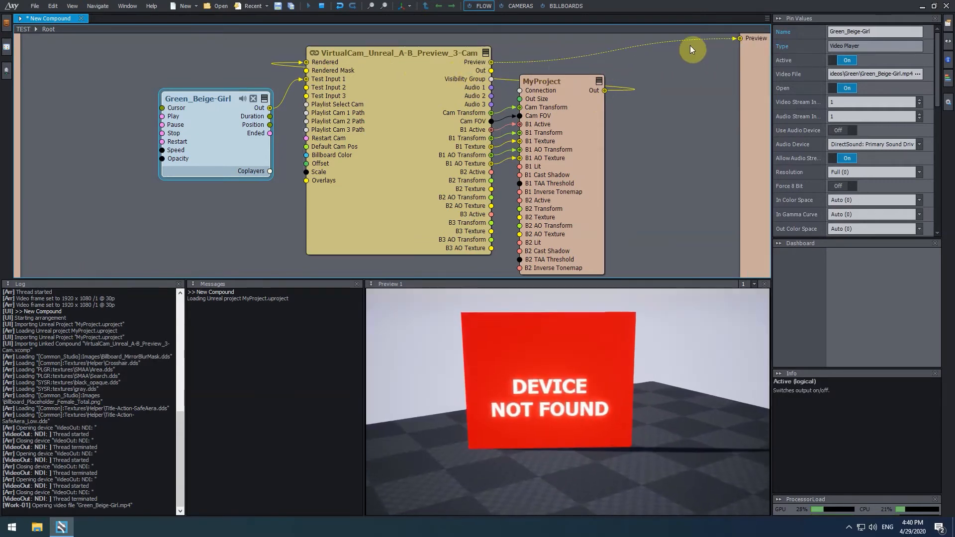
Enable free camera mode on the Cameras board and frame the billboard and checkered floor in the preview.
{"action": "left_click", "coordinate": [525, 10]}
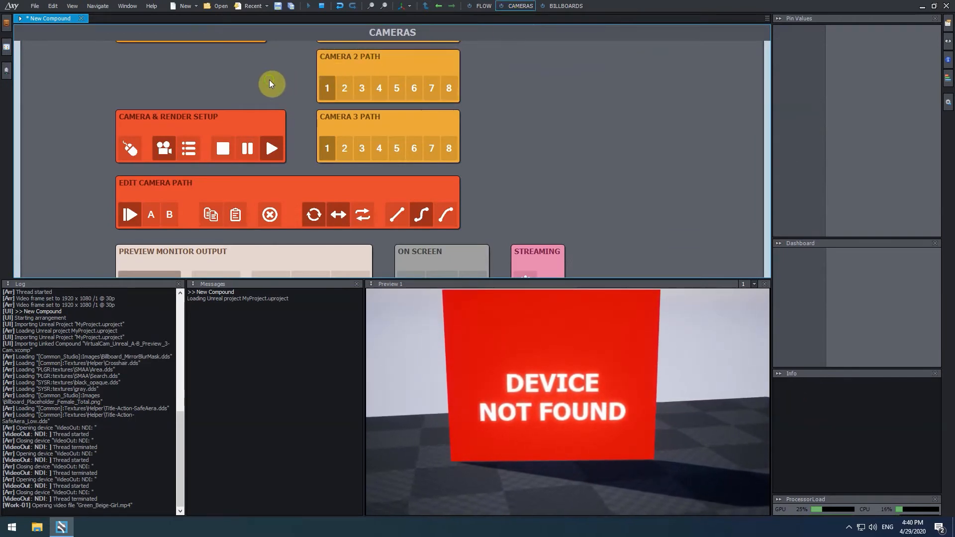
{"action": "left_click_drag", "start_coordinate": [269, 81], "coordinate": [308, 114]}
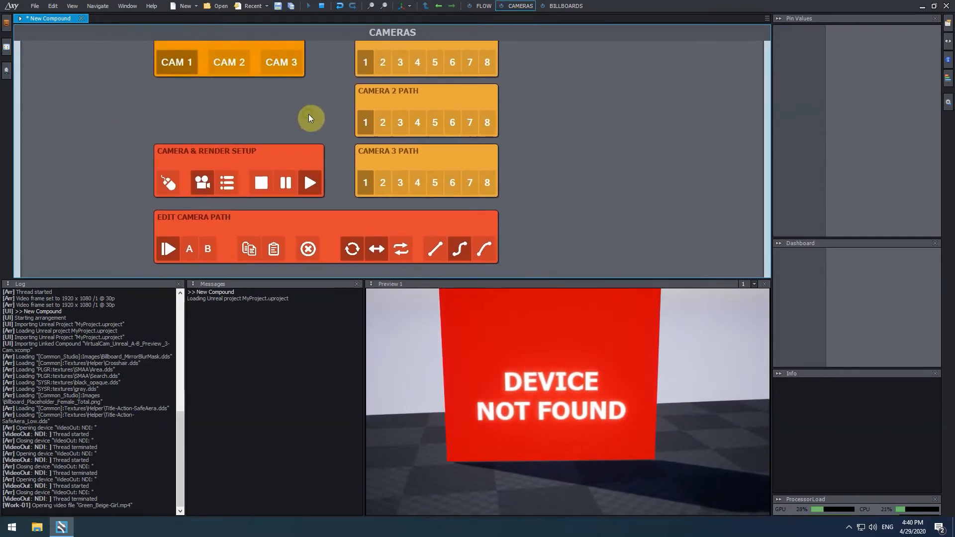
{"action": "left_click", "coordinate": [170, 183]}
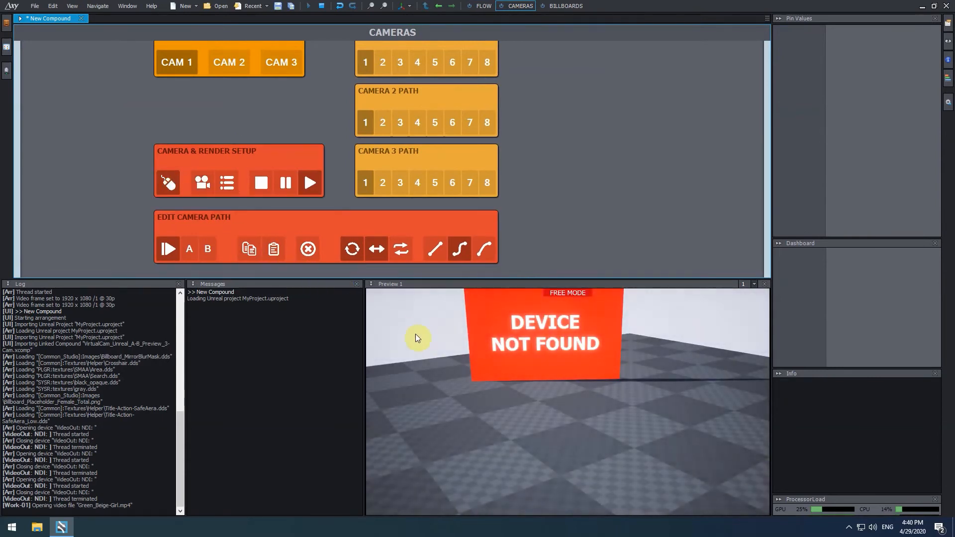
{"action": "mouse_move", "coordinate": [515, 379]}
{"action": "left_mouse_down"}
{"action": "mouse_move", "coordinate": [390, 505]}
{"action": "mouse_move", "coordinate": [689, 412]}
{"action": "mouse_move", "coordinate": [596, 336]}
{"action": "mouse_move", "coordinate": [537, 313]}
{"action": "mouse_move", "coordinate": [531, 473]}
{"action": "left_mouse_up"}
{"action": "mouse_move", "coordinate": [524, 468]}
{"action": "right_mouse_down"}
{"action": "mouse_move", "coordinate": [682, 446]}
{"action": "mouse_move", "coordinate": [476, 437]}
{"action": "mouse_move", "coordinate": [563, 437]}
{"action": "mouse_move", "coordinate": [505, 442]}
{"action": "right_mouse_up"}
{"action": "scroll", "coordinate": [509, 468], "scroll_direction": "down", "scroll_amount": 3}
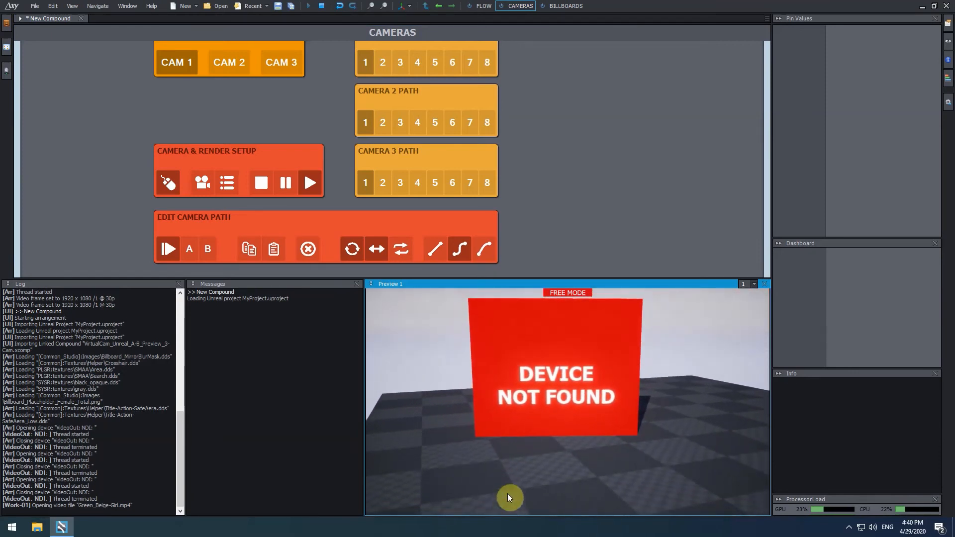
{"action": "scroll", "coordinate": [517, 483], "scroll_direction": "down", "scroll_amount": 1}
{"action": "middle_click_drag", "start_coordinate": [517, 482], "coordinate": [516, 463]}
{"action": "left_click_drag", "start_coordinate": [525, 428], "coordinate": [531, 439]}
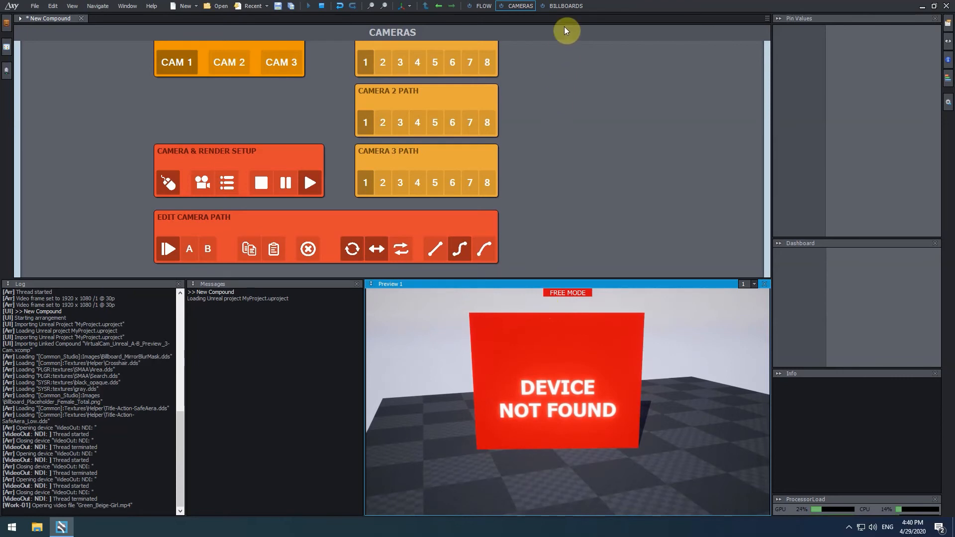
Turn on Test for INPUT 1 on the Billboards board so that billboard 1 uses the connected video.
{"action": "left_click", "coordinate": [567, 6]}
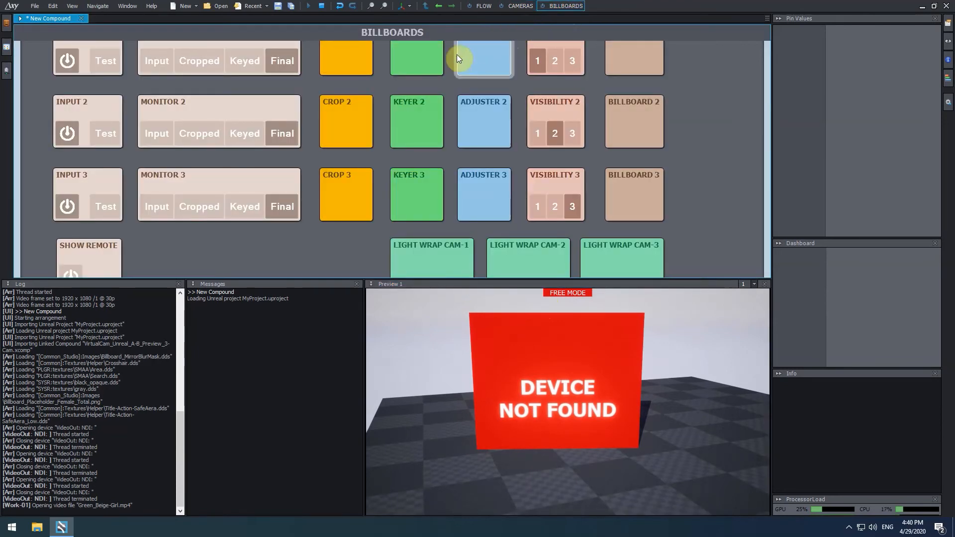
{"action": "middle_click_drag", "start_coordinate": [374, 80], "coordinate": [433, 125]}
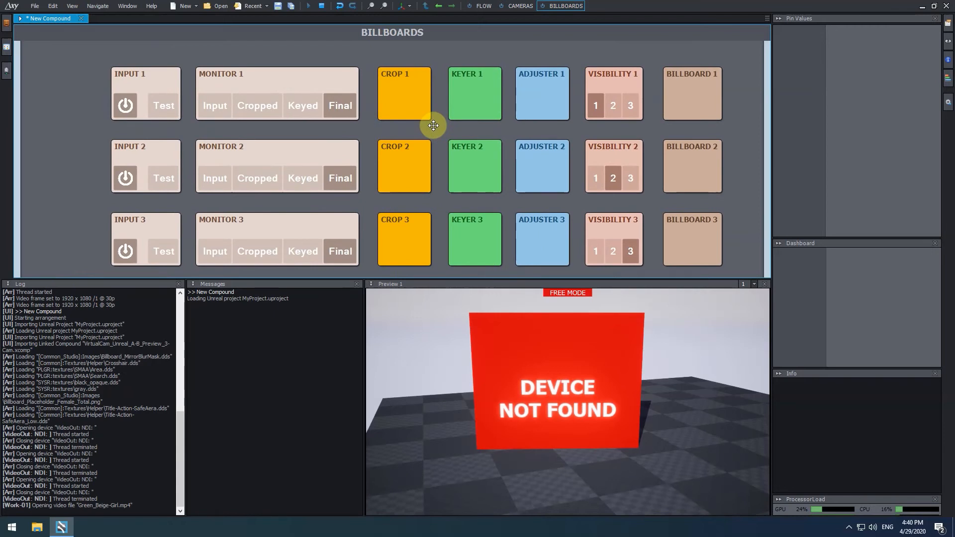
{"action": "left_click", "coordinate": [167, 107]}
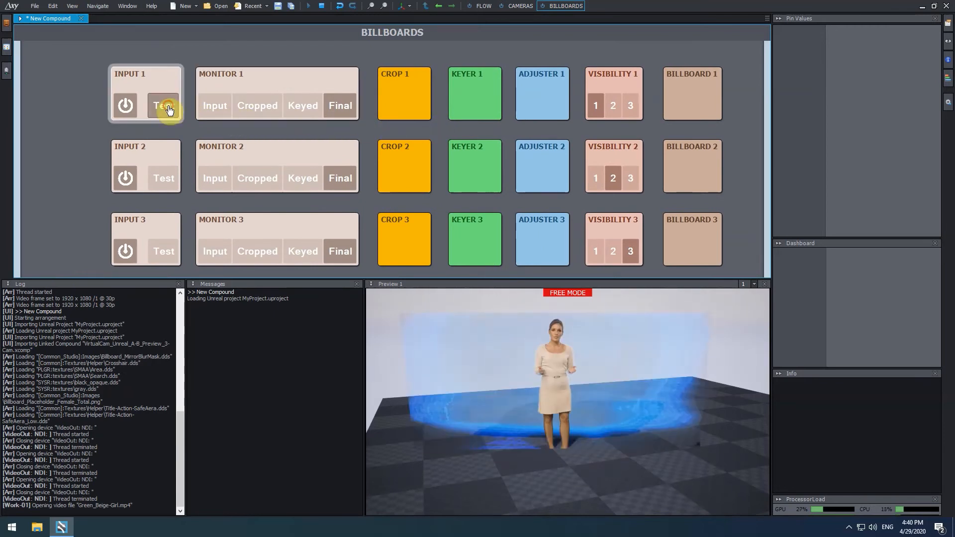
Monitor the raw Input 1 and sample the green screen as KEYER 1's Background Color, giving 115, 207, 145.
{"action": "left_click", "coordinate": [210, 107]}
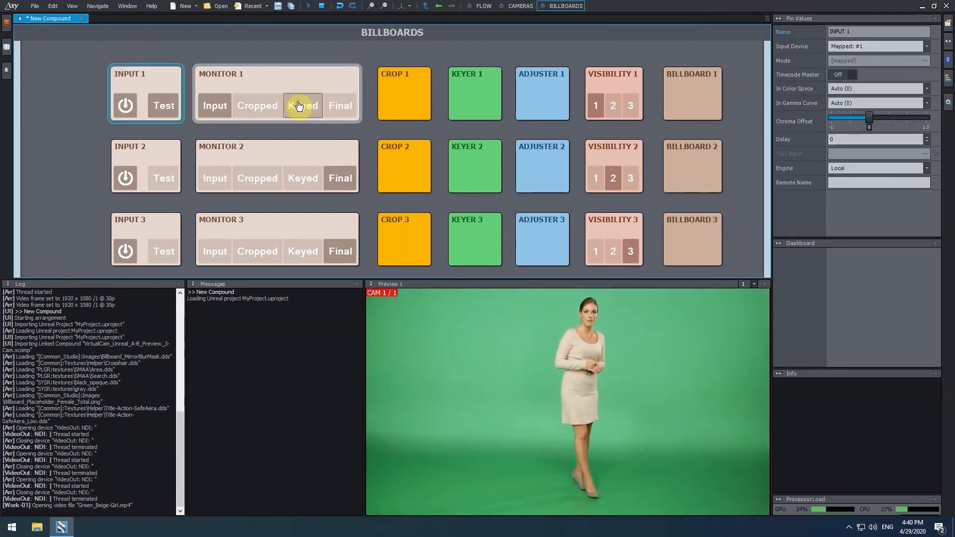
{"action": "left_click", "coordinate": [473, 110]}
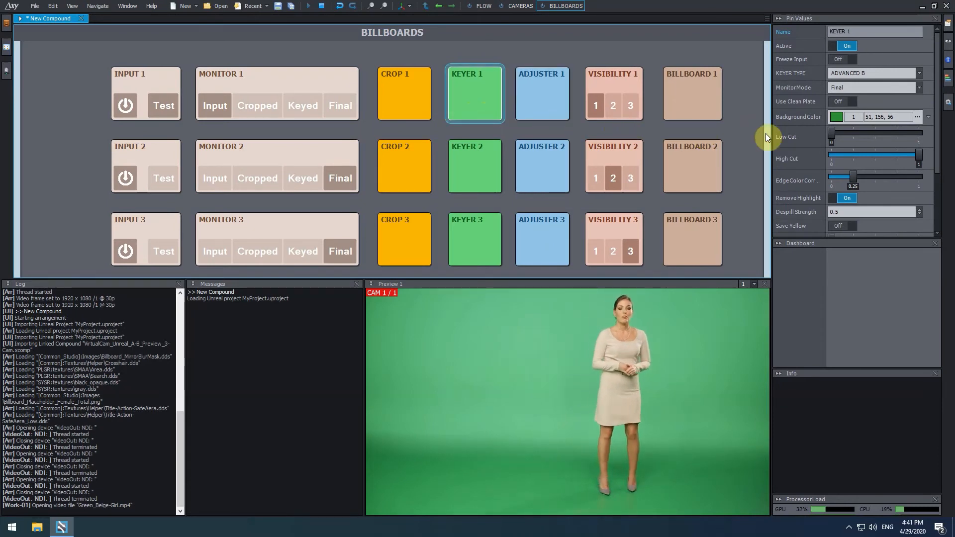
{"action": "left_click", "coordinate": [837, 118]}
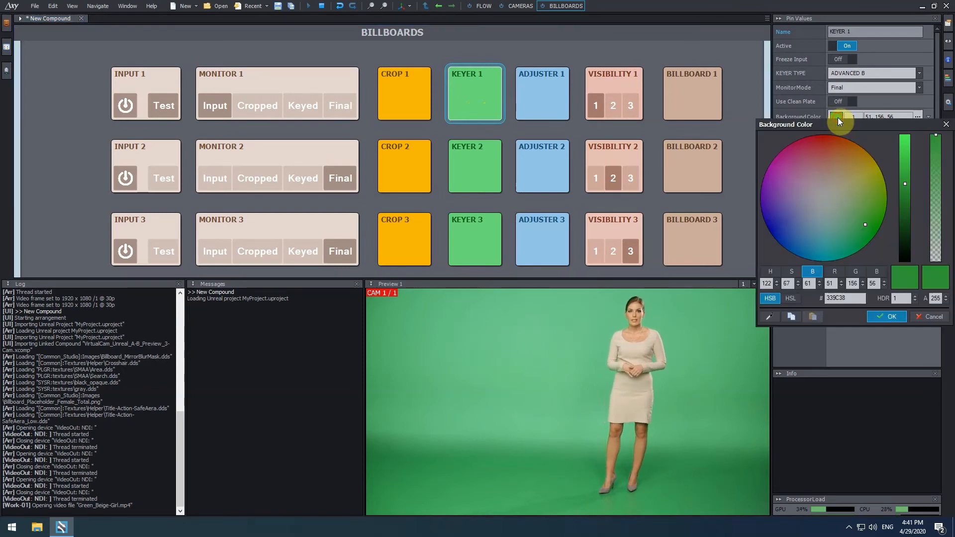
{"action": "left_click", "coordinate": [768, 317]}
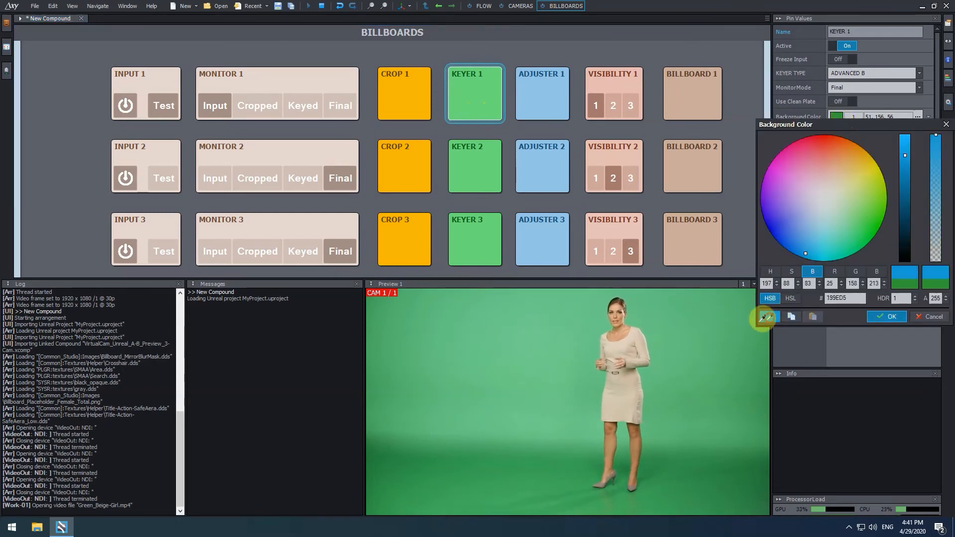
{"action": "left_click", "coordinate": [529, 350]}
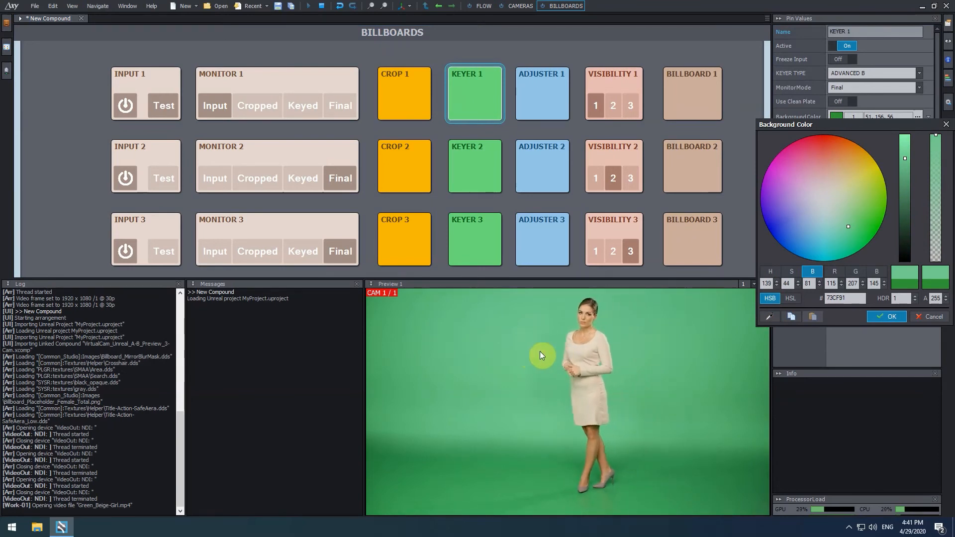
{"action": "left_click", "coordinate": [881, 316]}
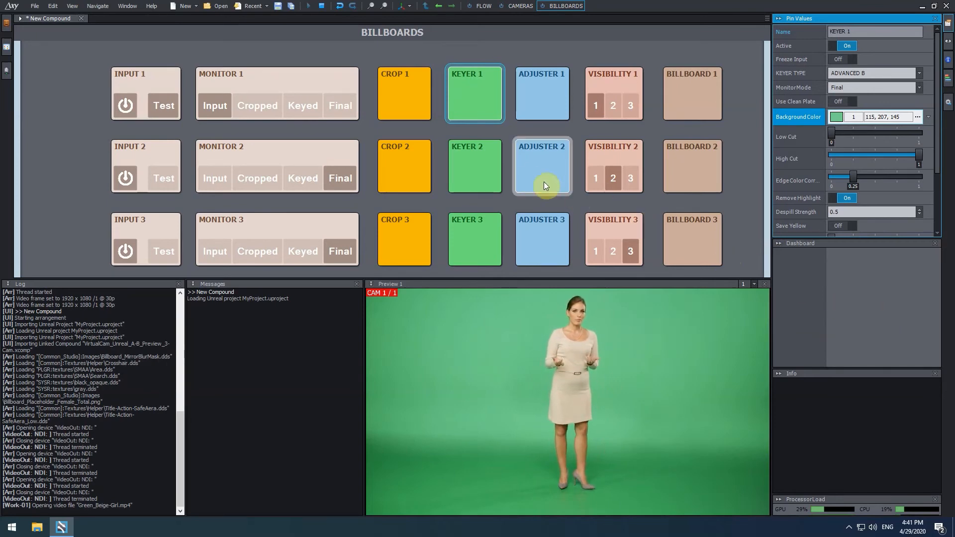
Show the keyed image on MONITOR 1 and set KEYER 1's Low Cut to 0.1 and High Cut to 0.68.
{"action": "left_click", "coordinate": [316, 111]}
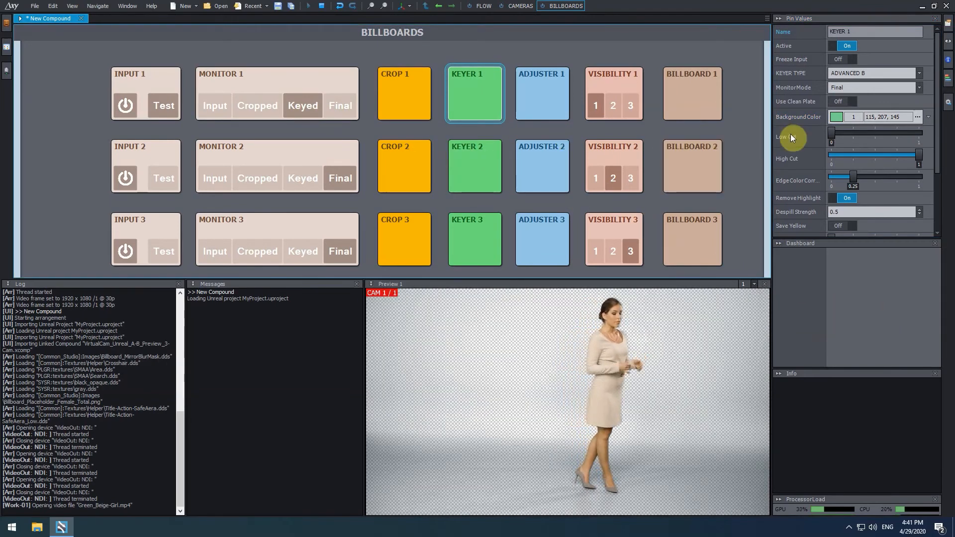
{"action": "left_click", "coordinate": [830, 131]}
{"action": "left_click_drag", "start_coordinate": [829, 131], "coordinate": [839, 134]}
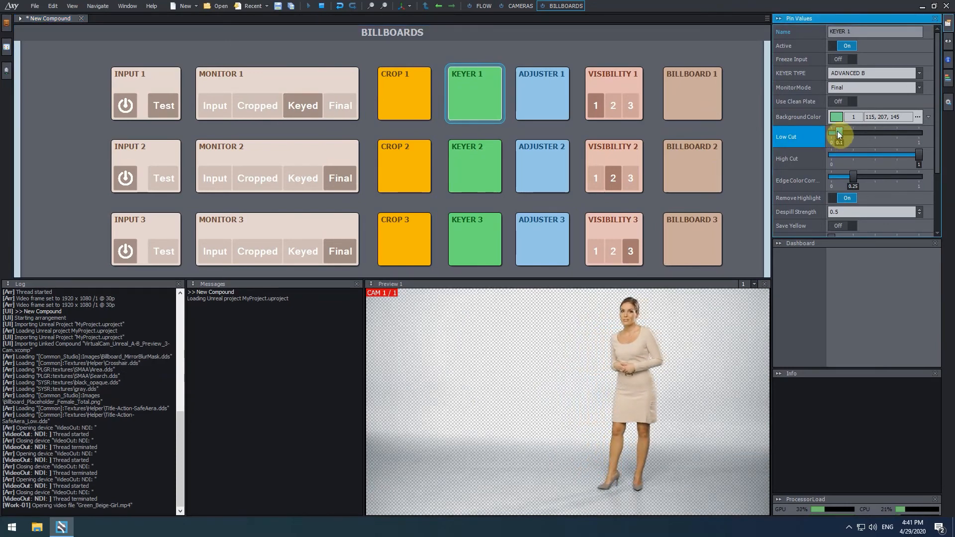
{"action": "left_click_drag", "start_coordinate": [918, 155], "coordinate": [899, 165]}
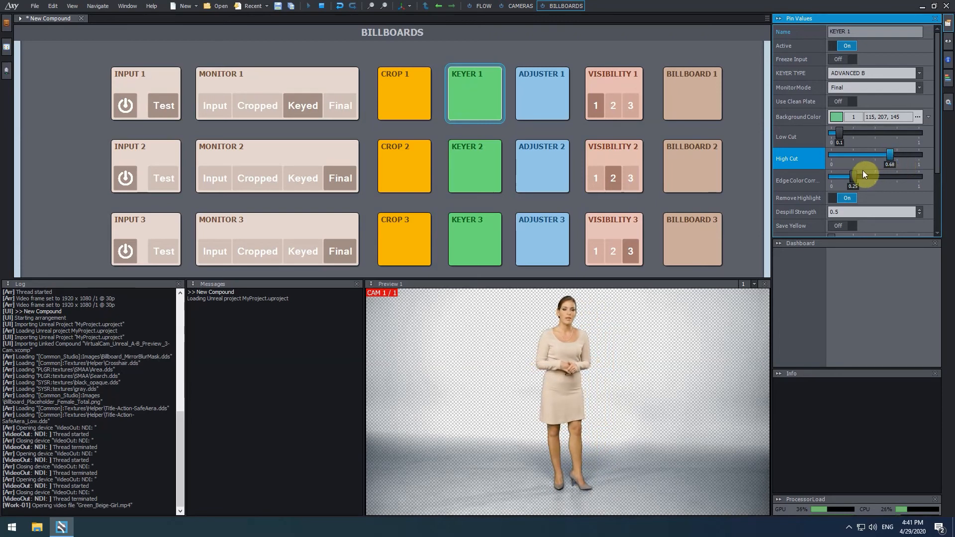
Set KEYER 1's edge color correction to 0.11 and its Threshold to 0.15.
{"action": "left_click_drag", "start_coordinate": [855, 176], "coordinate": [853, 184]}
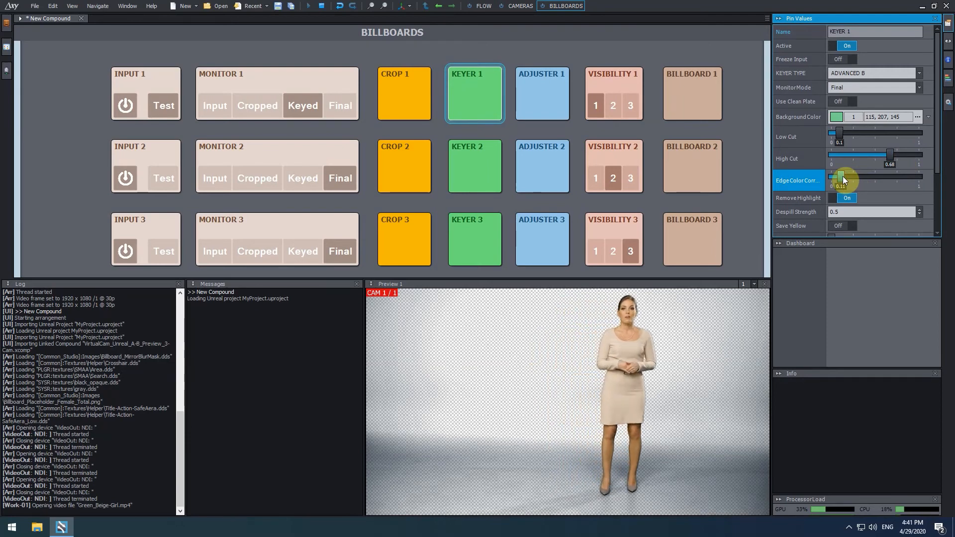
{"action": "scroll", "coordinate": [842, 176], "scroll_direction": "down", "scroll_amount": 3}
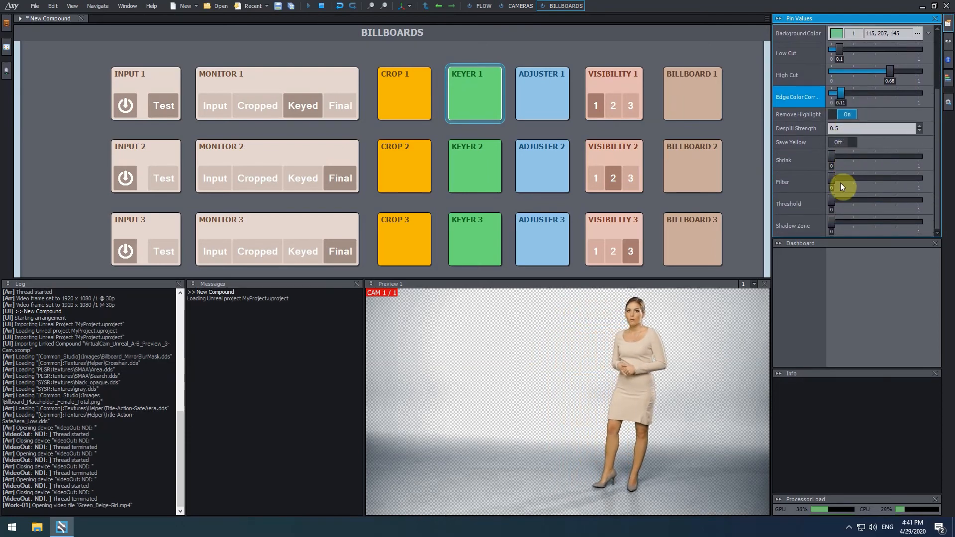
{"action": "left_click_drag", "start_coordinate": [832, 199], "coordinate": [852, 206]}
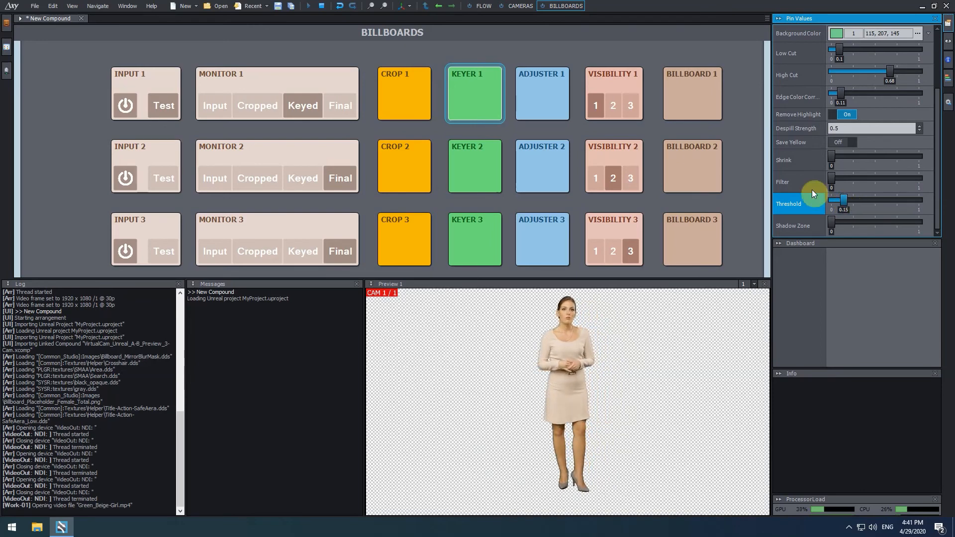
Return MONITOR 1 to the Final image and enable scene editing for BILLBOARD 1 in Preview 1.
{"action": "left_click", "coordinate": [350, 110]}
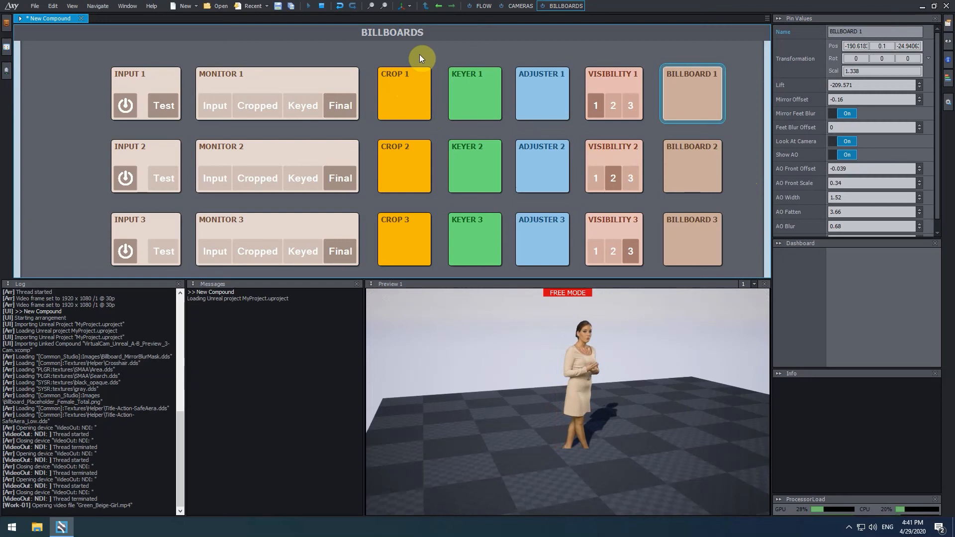
{"action": "left_click", "coordinate": [409, 6]}
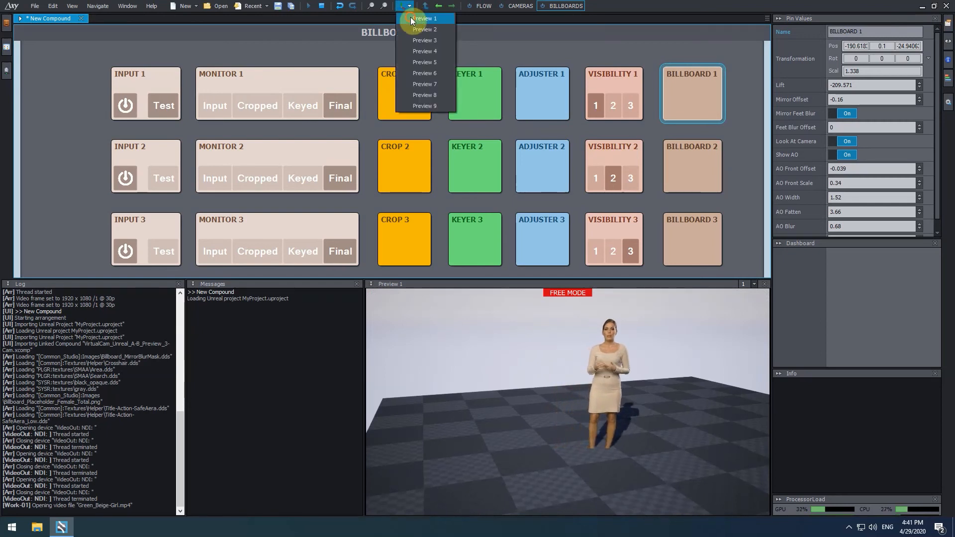
{"action": "left_click", "coordinate": [410, 18]}
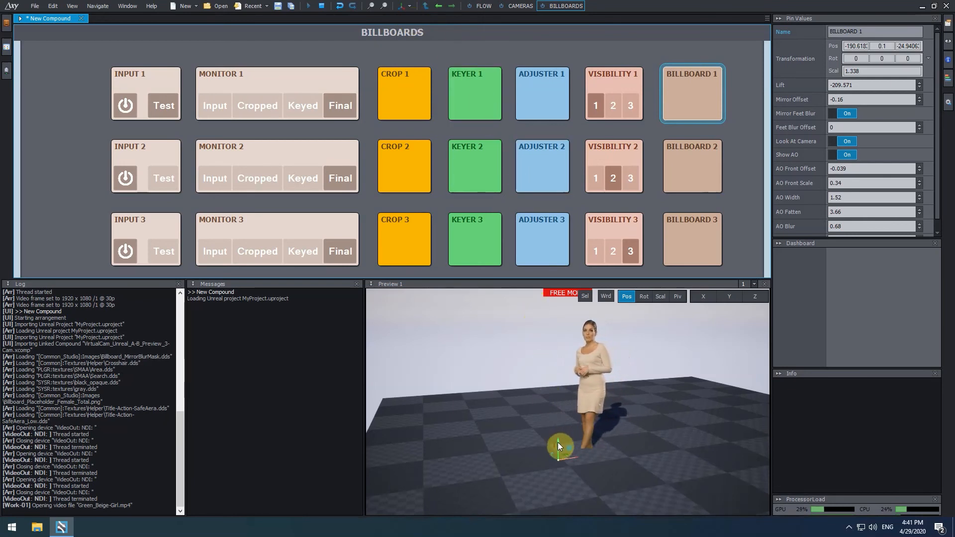
Raise BILLBOARD 1 to a vertical position of about 25.8 and reduce its AO Opacity to 0.25.
{"action": "left_click_drag", "start_coordinate": [557, 443], "coordinate": [577, 418]}
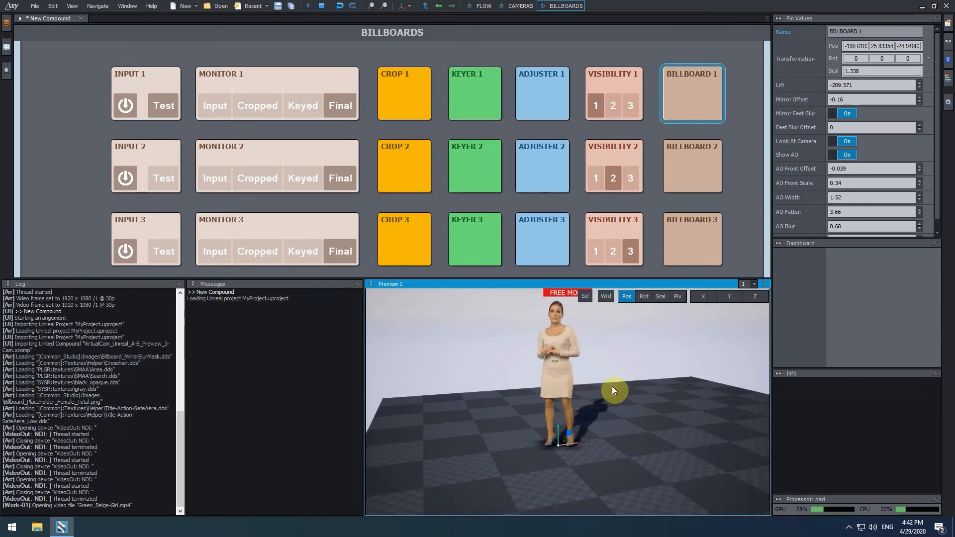
{"action": "scroll", "coordinate": [829, 207], "scroll_direction": "down", "scroll_amount": 1}
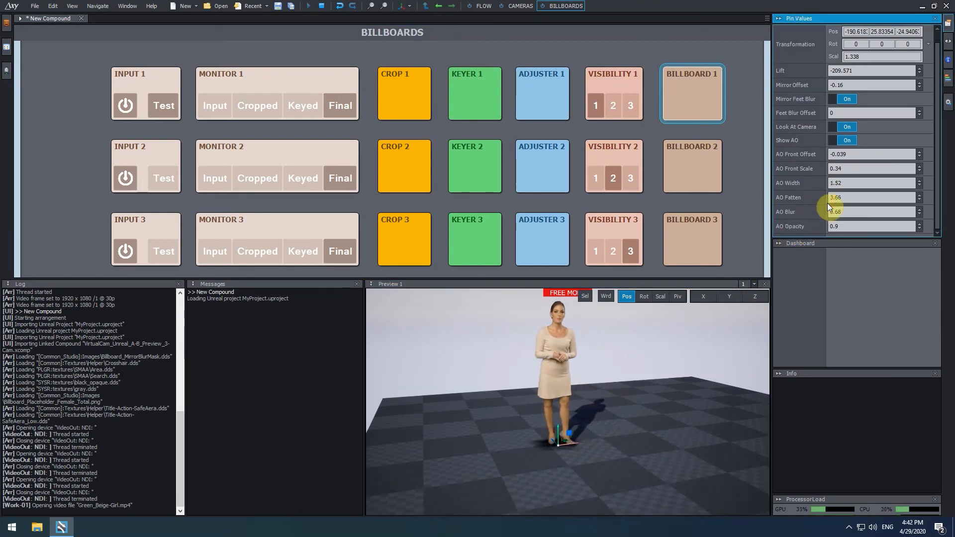
{"action": "left_click_drag", "start_coordinate": [851, 224], "coordinate": [857, 321]}
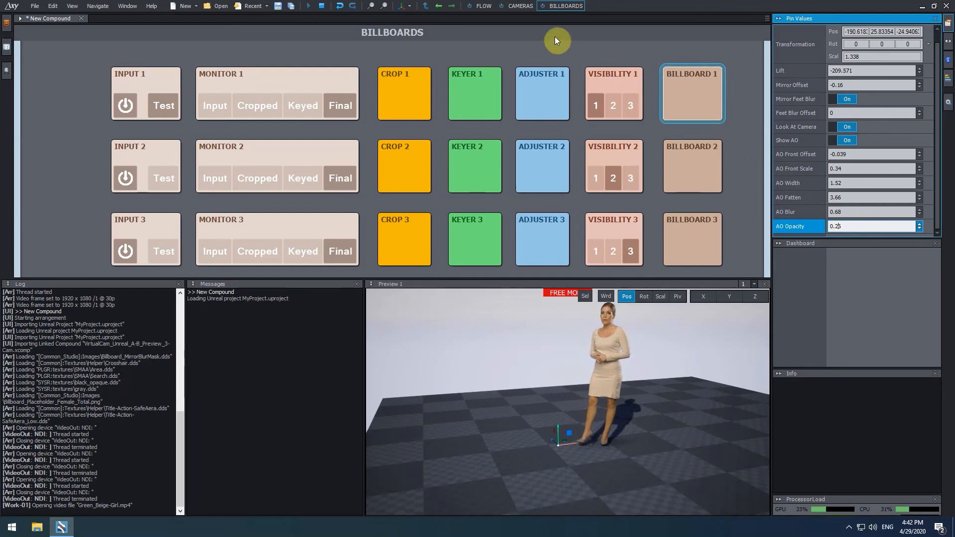
Switch the CAMERAS board from free camera to the path camera and reframe position A so the presenter stands near the centre of the shot.
{"action": "left_click", "coordinate": [521, 6]}
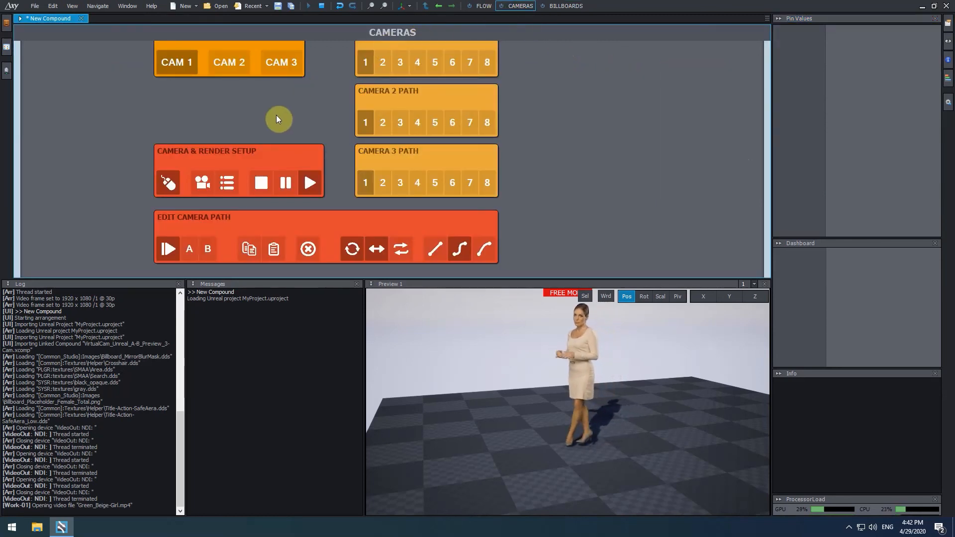
{"action": "left_click", "coordinate": [208, 182]}
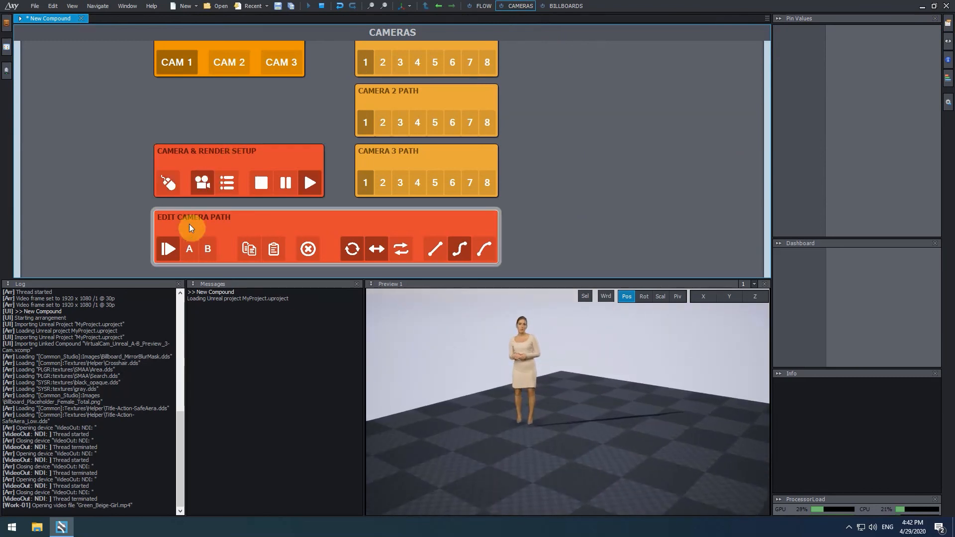
{"action": "left_click", "coordinate": [189, 248]}
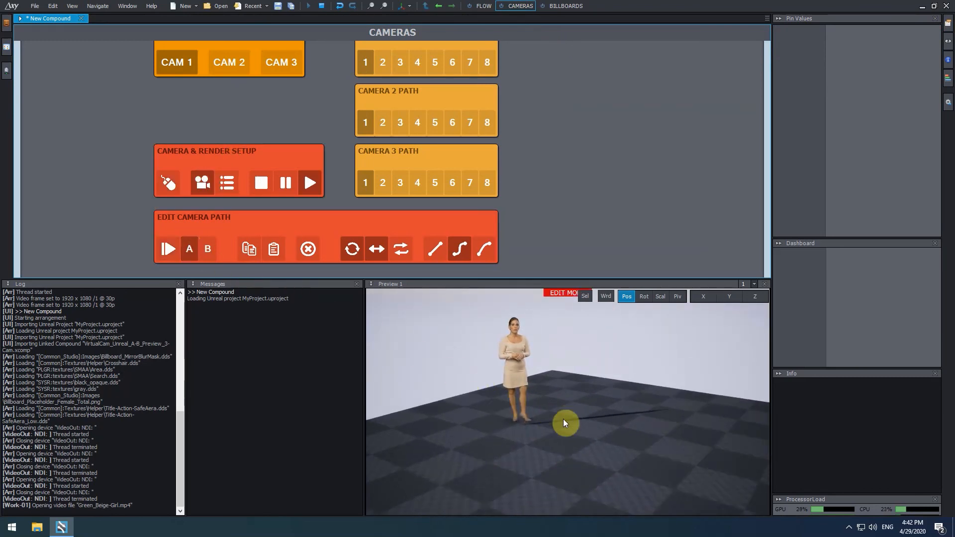
{"action": "left_click_drag", "start_coordinate": [564, 423], "coordinate": [739, 390]}
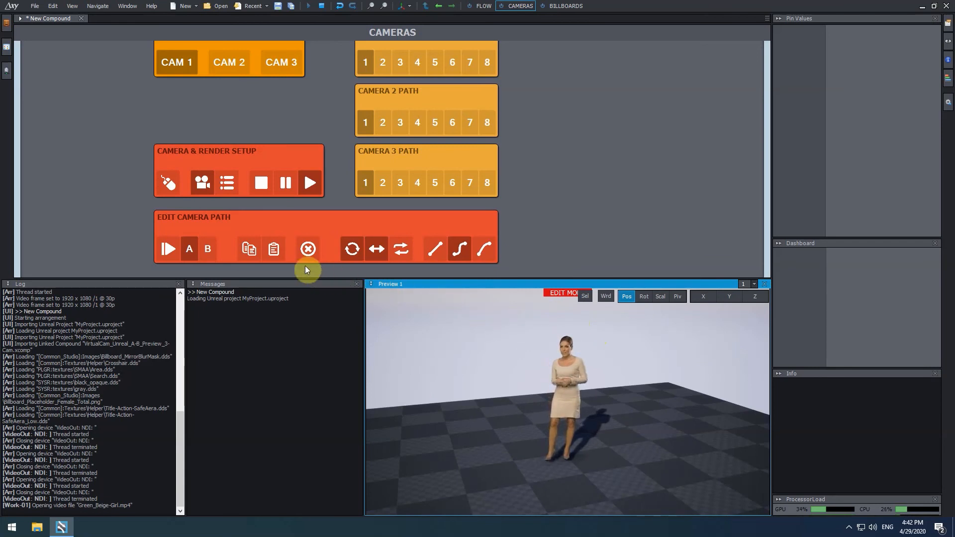
Copy camera position A to position B, move B closer to the presenter, and play the camera path.
{"action": "left_click", "coordinate": [249, 250]}
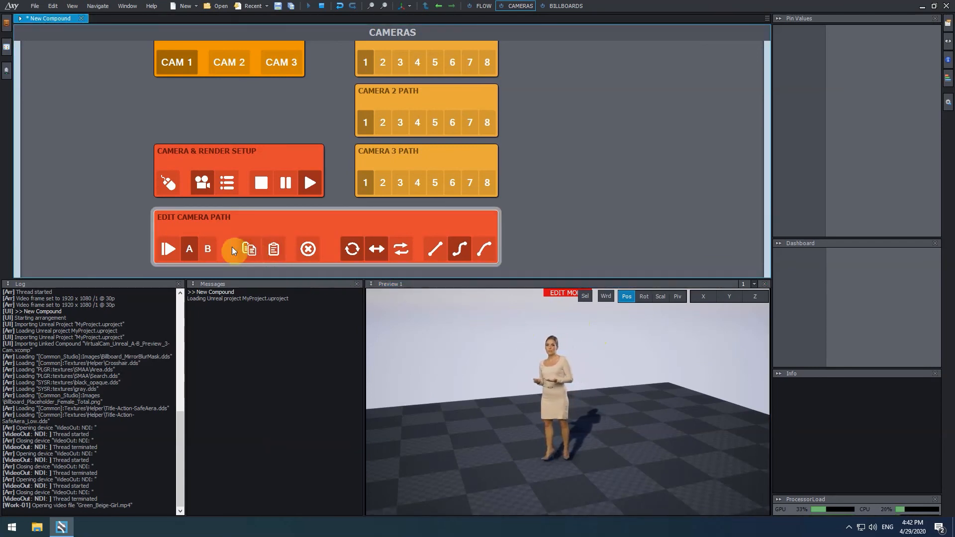
{"action": "left_click", "coordinate": [208, 250]}
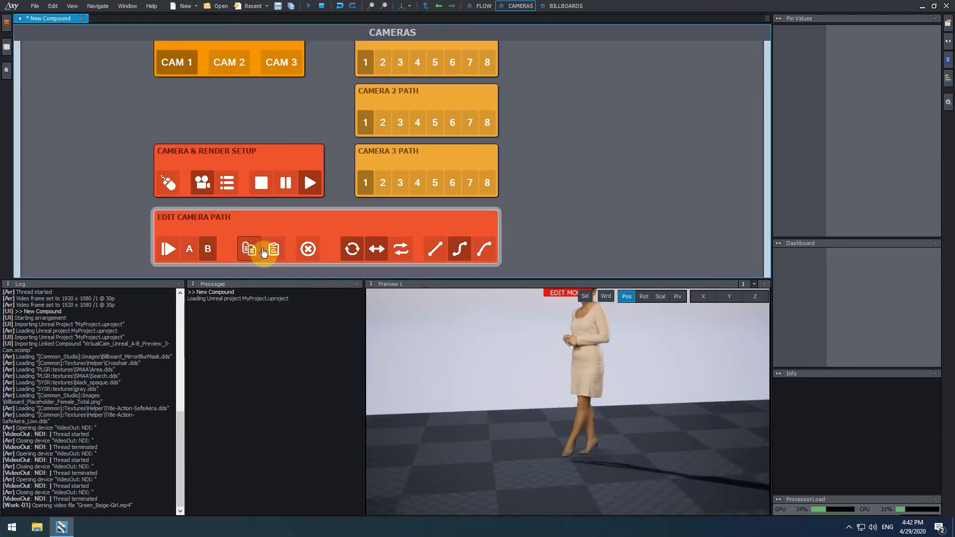
{"action": "left_click", "coordinate": [273, 250]}
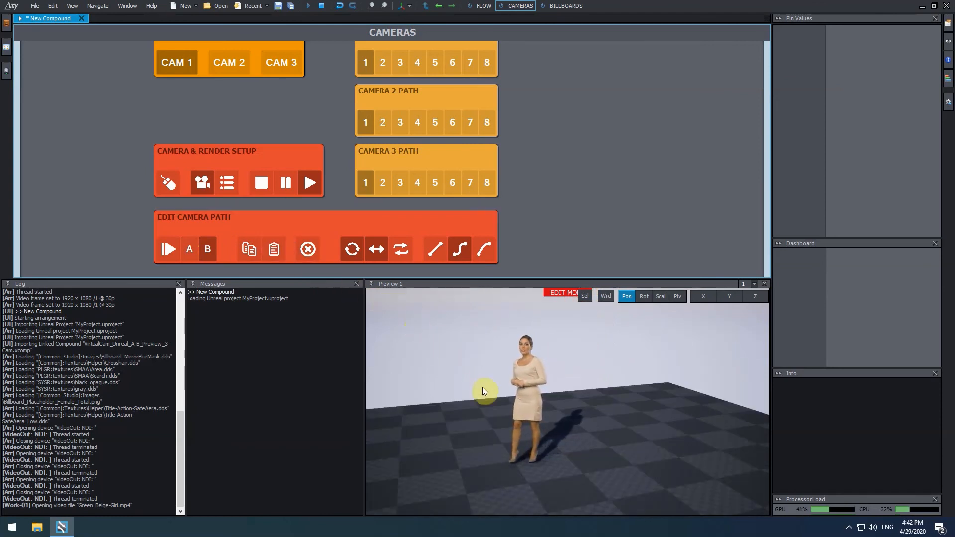
{"action": "right_click_drag", "start_coordinate": [515, 431], "coordinate": [480, 478]}
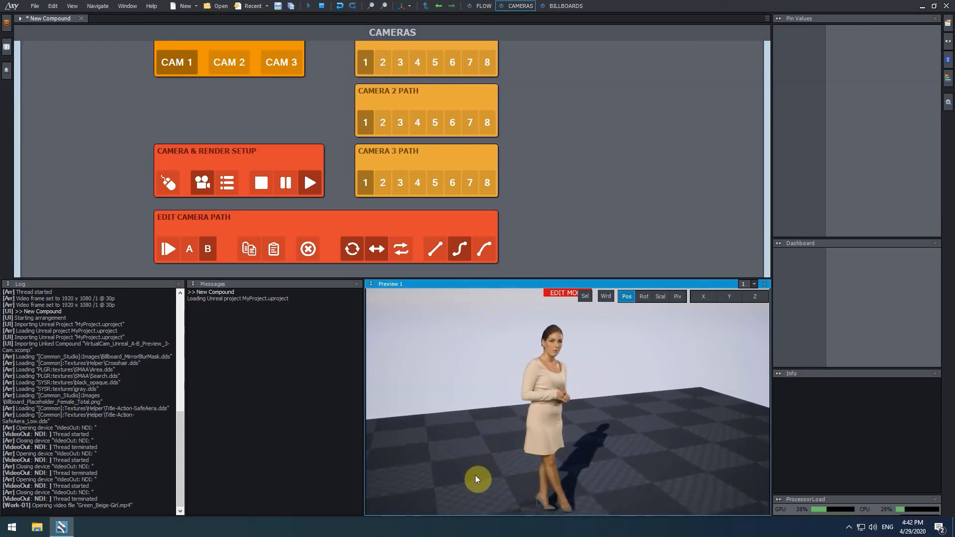
{"action": "left_click", "coordinate": [170, 256]}
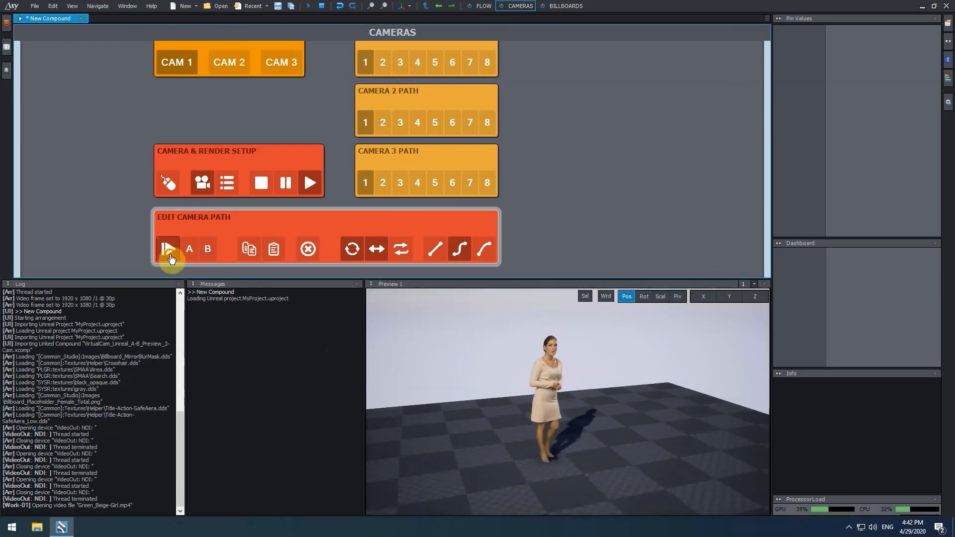